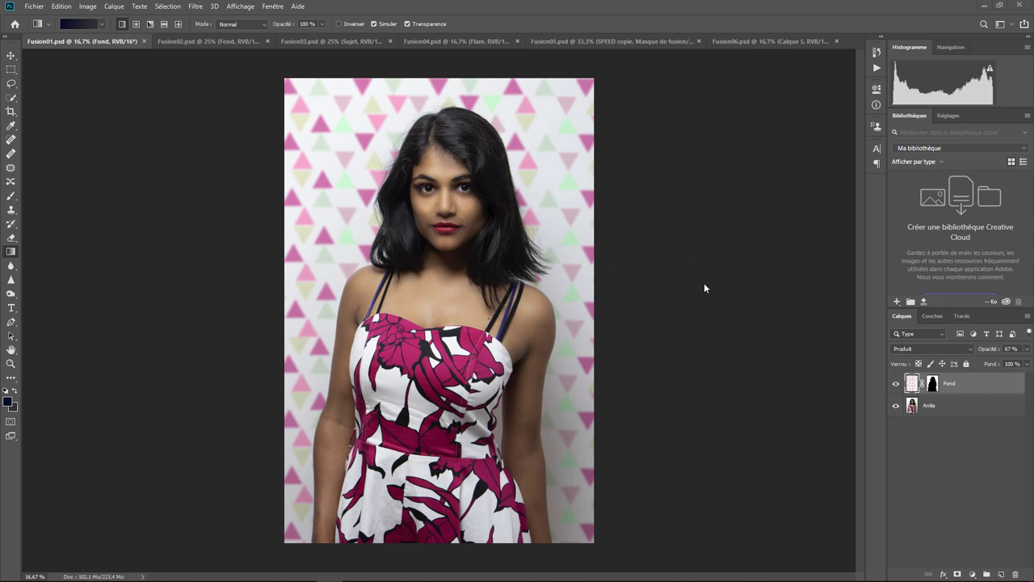
Toggle the triangle-pattern Fond layer to compare backdrops, then hide the Anita portrait layer.
{"action": "left_click", "coordinate": [895, 387]}
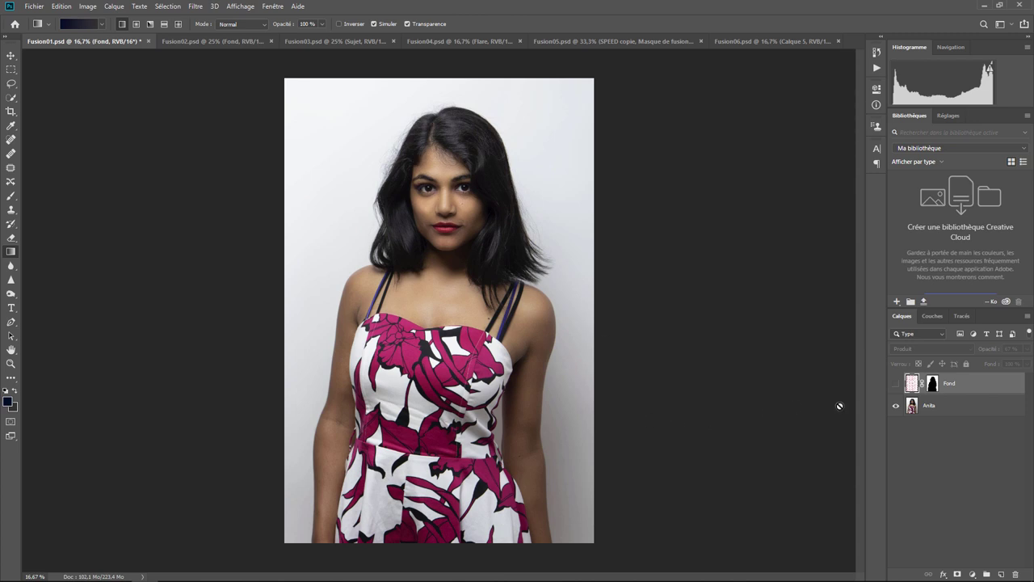
{"action": "left_click", "coordinate": [895, 385]}
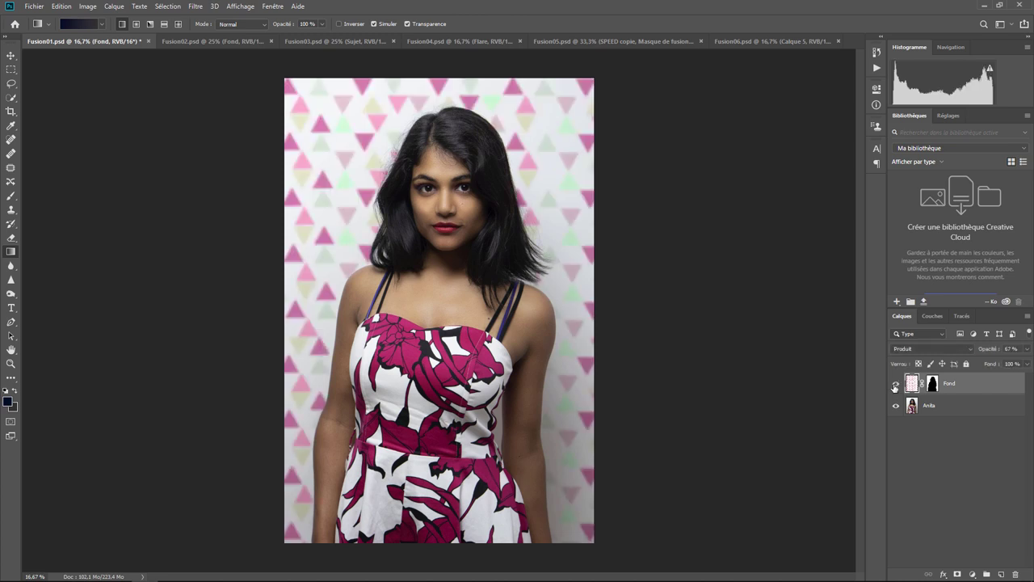
{"action": "left_click", "coordinate": [895, 385]}
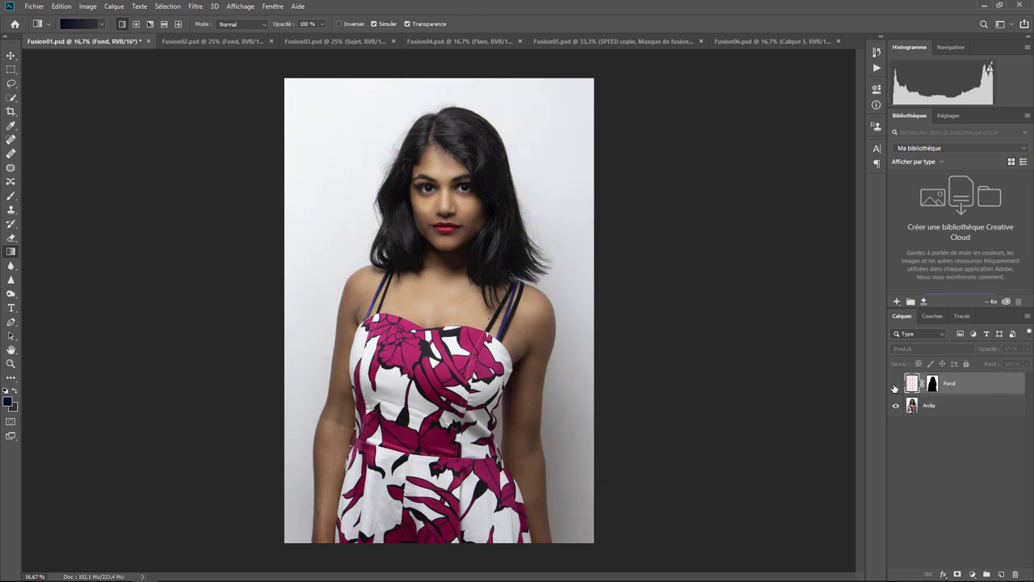
{"action": "left_click", "coordinate": [895, 385]}
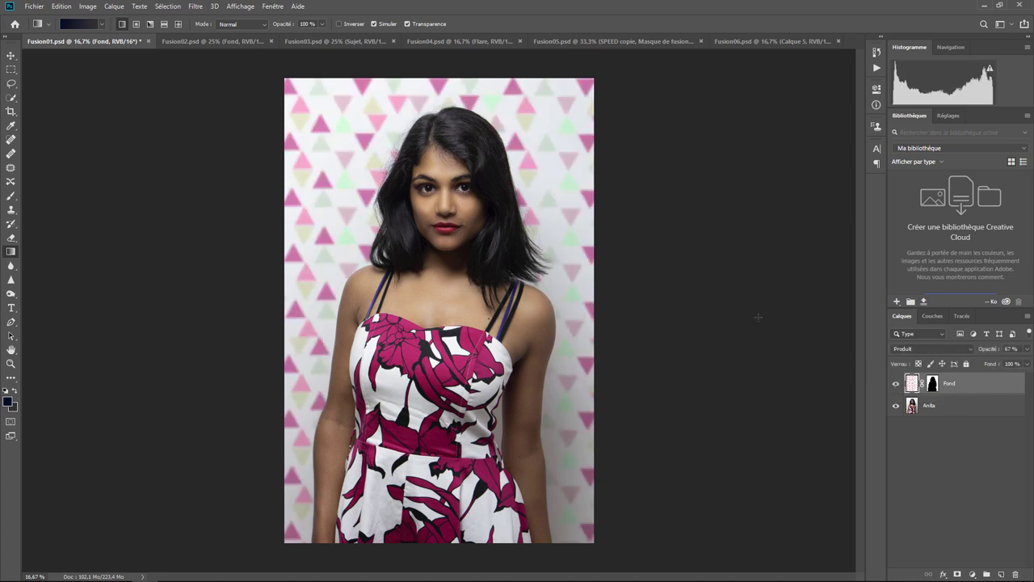
{"action": "left_click", "coordinate": [896, 406]}
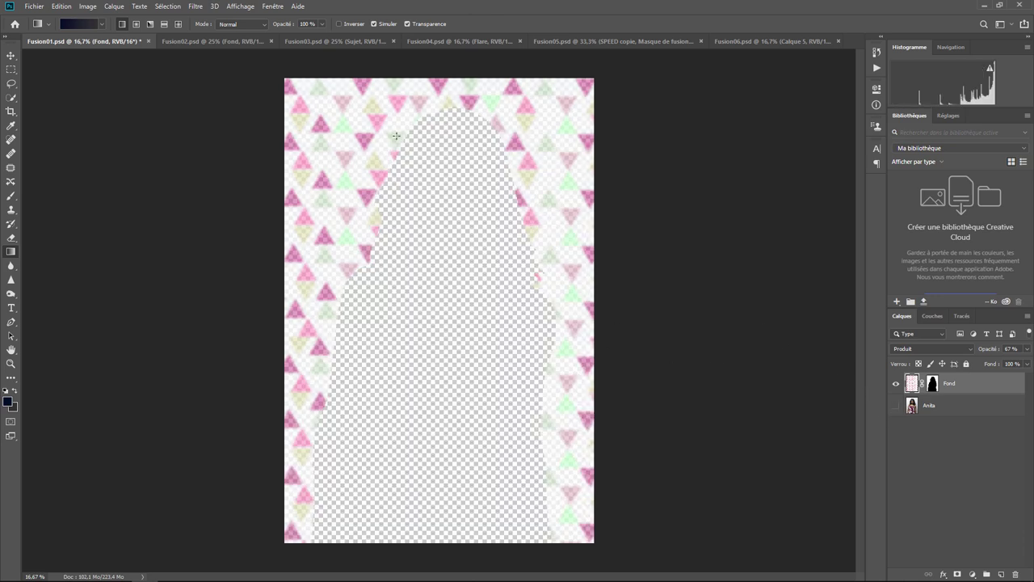
Set the Fond layer to 100% opacity and disable its layer mask.
{"action": "left_click", "coordinate": [1029, 353]}
{"action": "left_click_drag", "start_coordinate": [1010, 361], "coordinate": [1026, 362]}
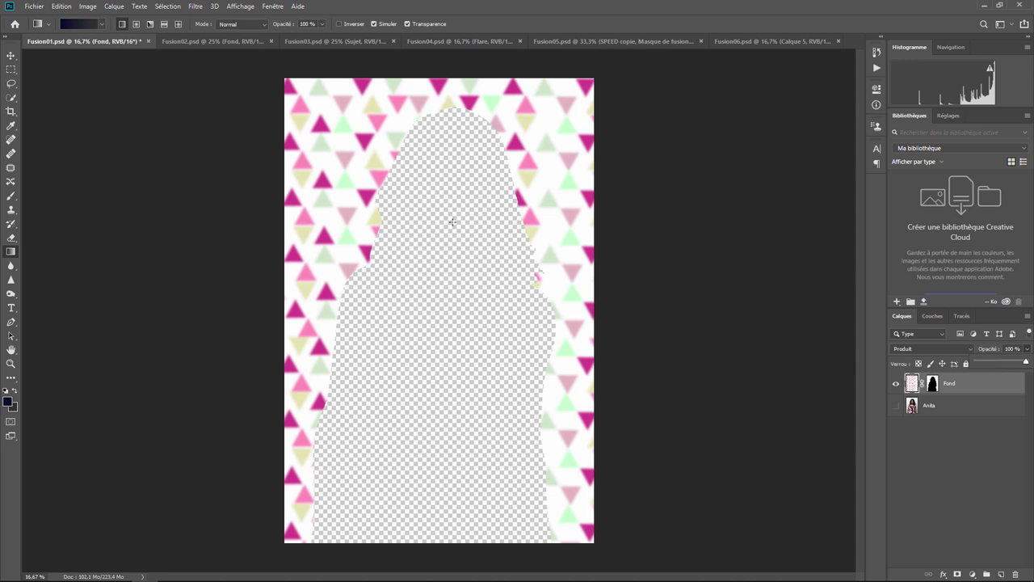
{"action": "right_click", "coordinate": [933, 386]}
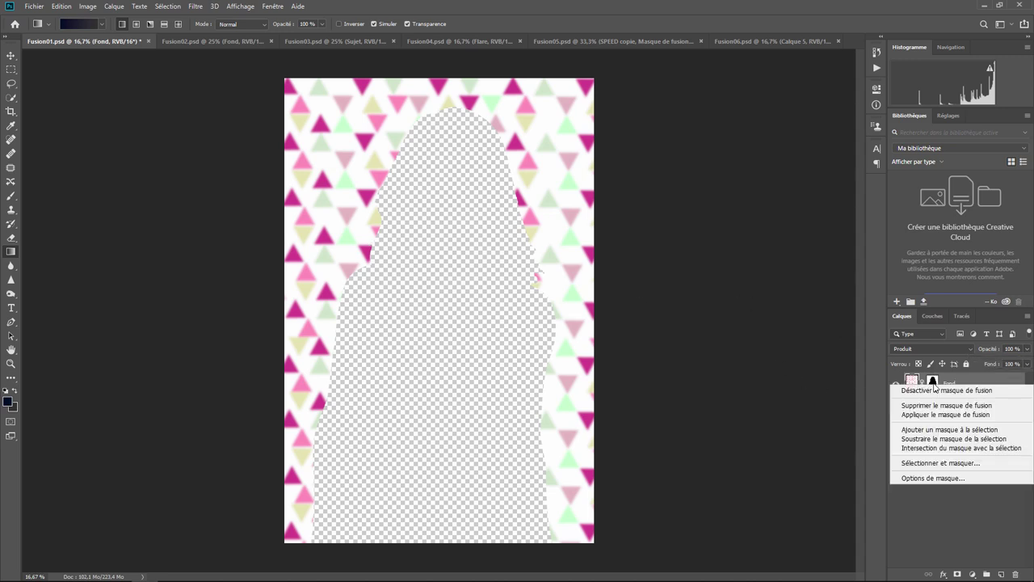
{"action": "left_click", "coordinate": [937, 390]}
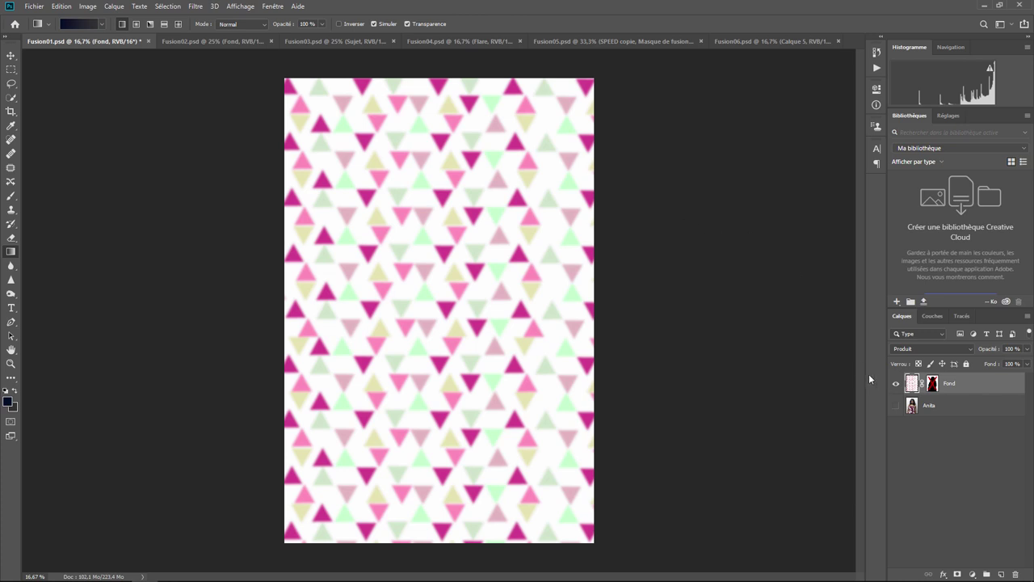
Show the Anita layer again and re-enable the Fond layer's mask.
{"action": "left_click", "coordinate": [895, 406]}
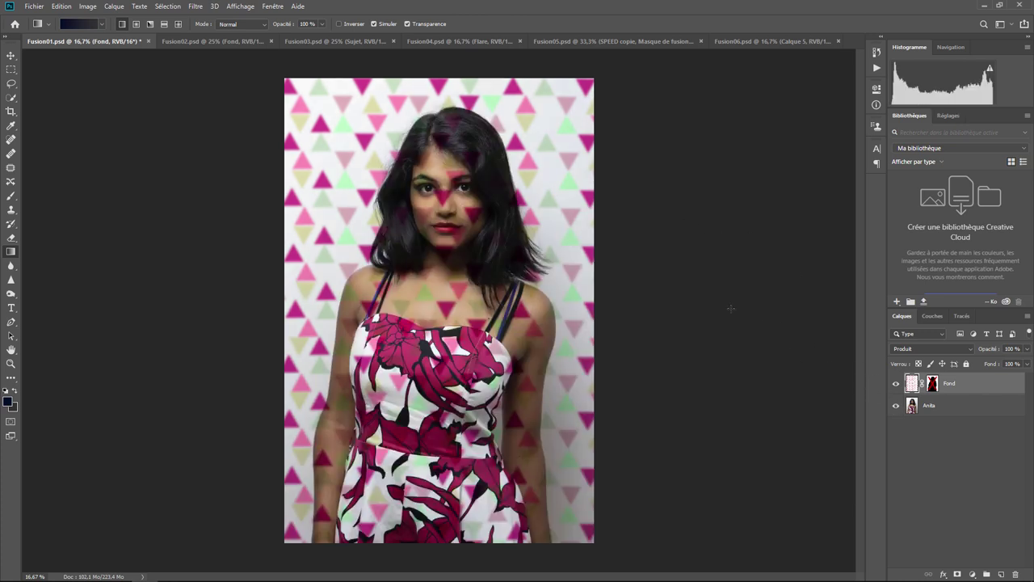
{"action": "right_click", "coordinate": [933, 384]}
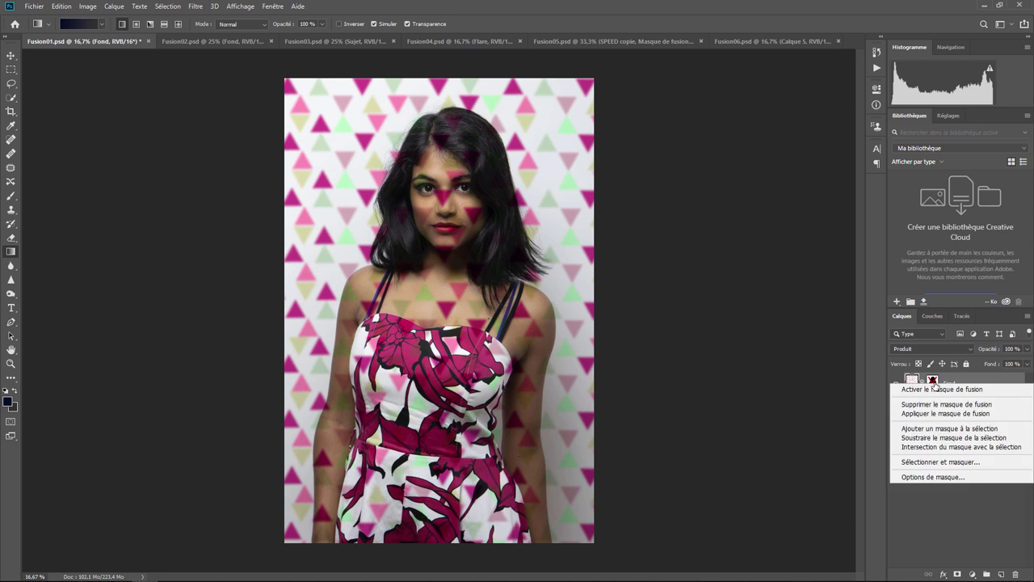
{"action": "left_click", "coordinate": [937, 389]}
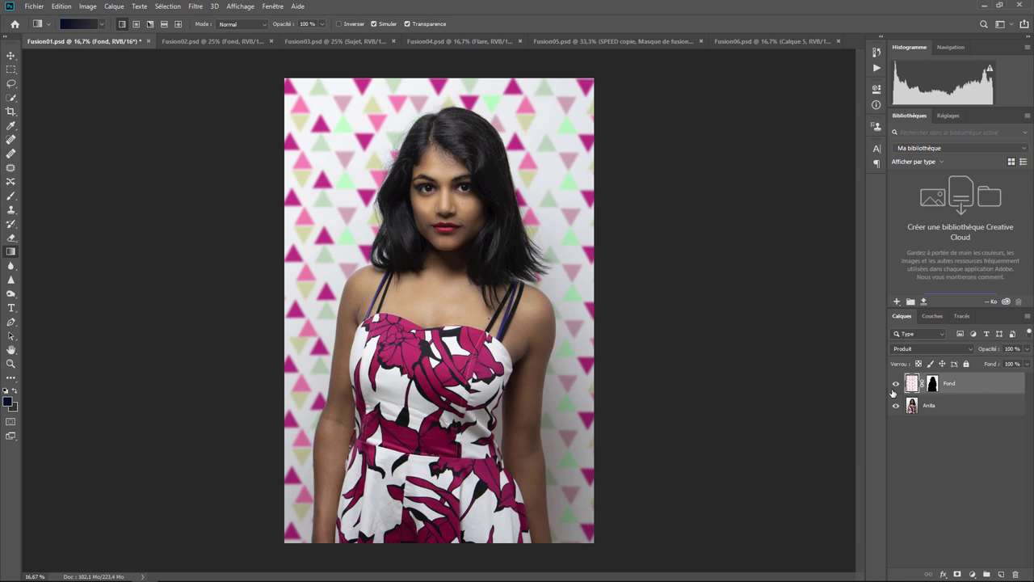
Compare Obscurcir against Produit on the Fond layer, keep Produit, and move to Fusion02.psd.
{"action": "left_click", "coordinate": [912, 347]}
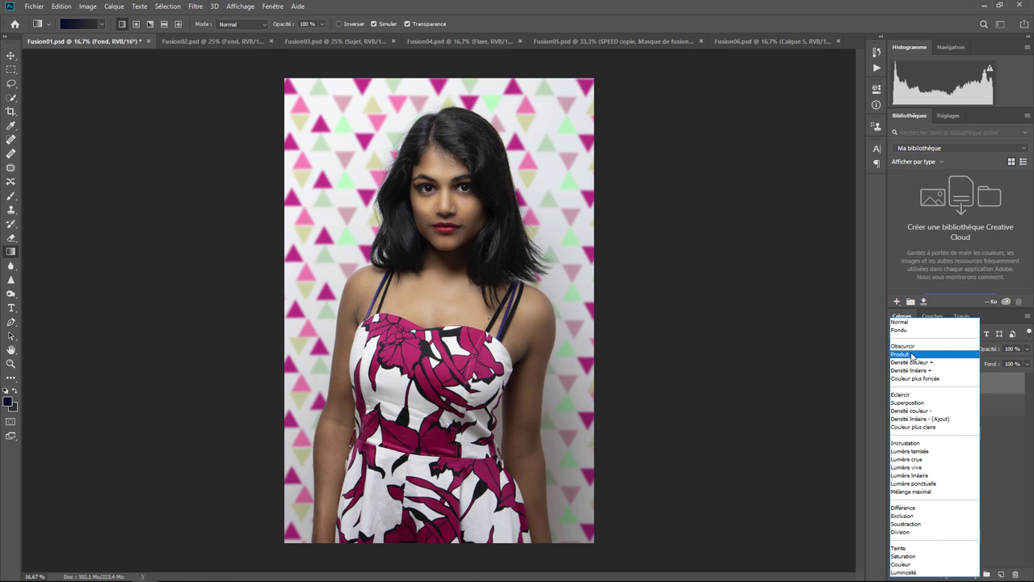
{"action": "left_click", "coordinate": [912, 357]}
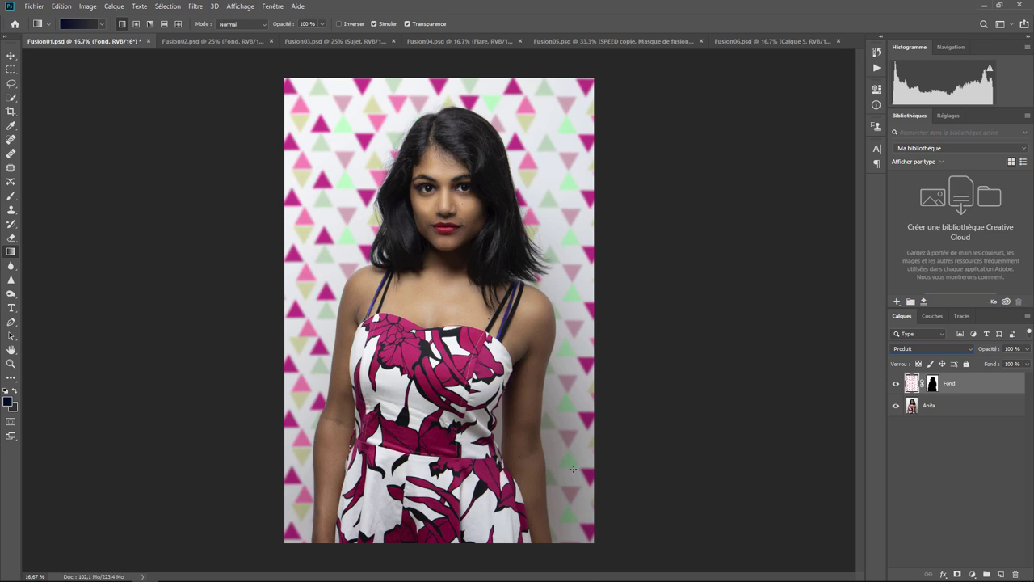
{"action": "left_click", "coordinate": [930, 348]}
{"action": "left_click", "coordinate": [921, 346]}
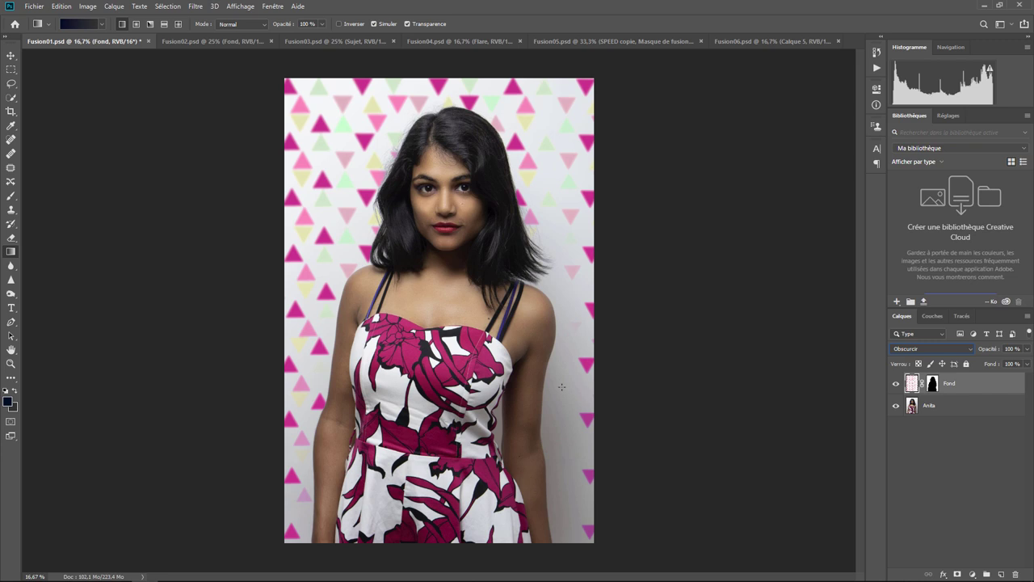
{"action": "left_click", "coordinate": [936, 349]}
{"action": "left_click", "coordinate": [922, 356]}
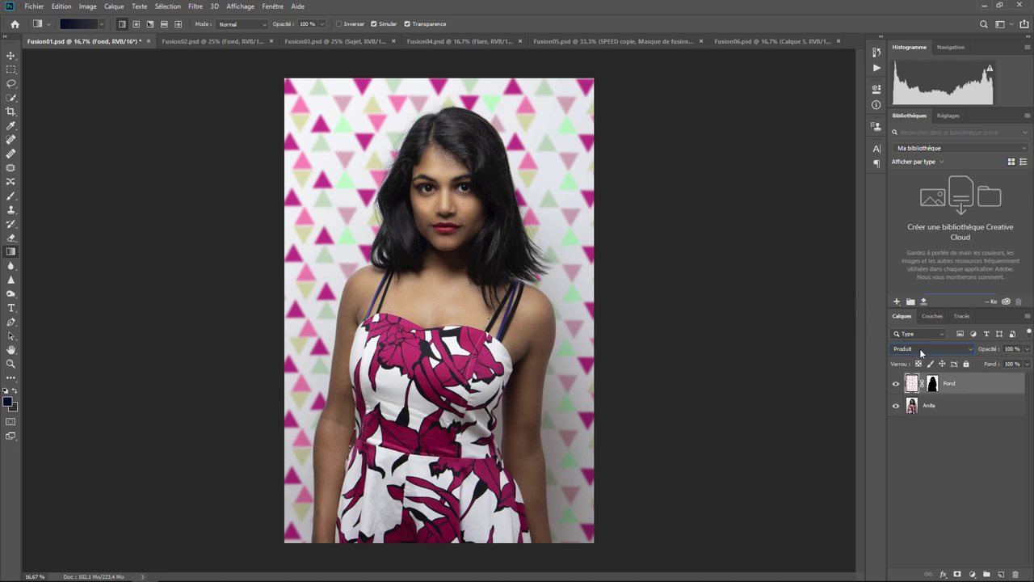
{"action": "left_click", "coordinate": [194, 42]}
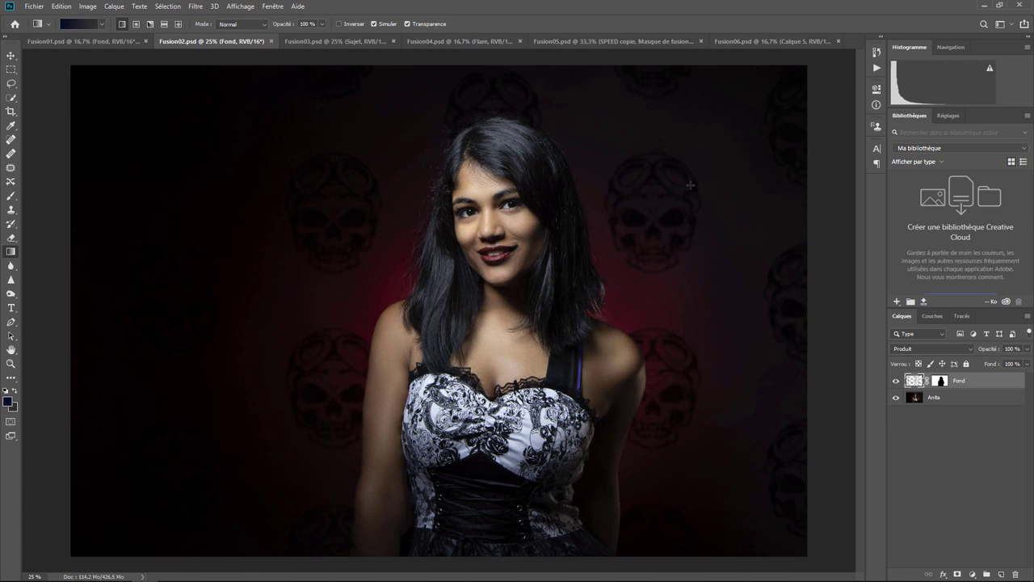
{"action": "left_click", "coordinate": [896, 398]}
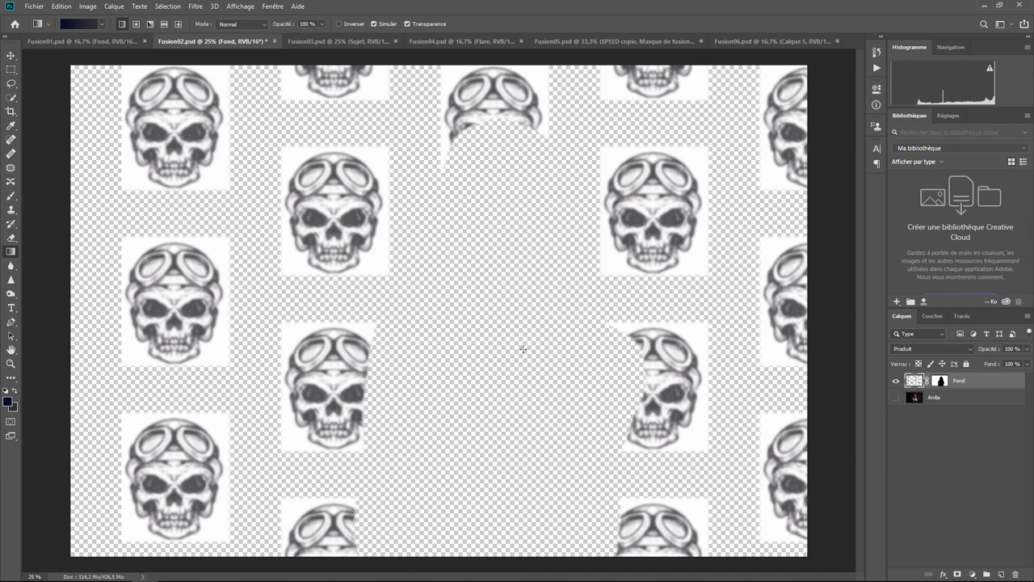
{"action": "left_click", "coordinate": [896, 398]}
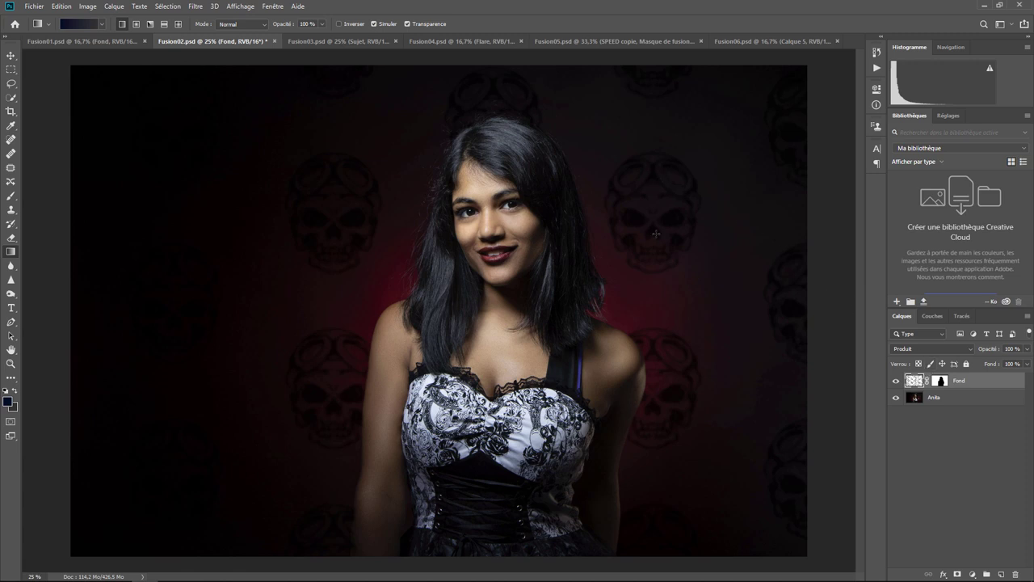
Duplicate the skull-pattern Fond layer as Fond copie, then hide Fond and Anita.
{"action": "right_click", "coordinate": [963, 381]}
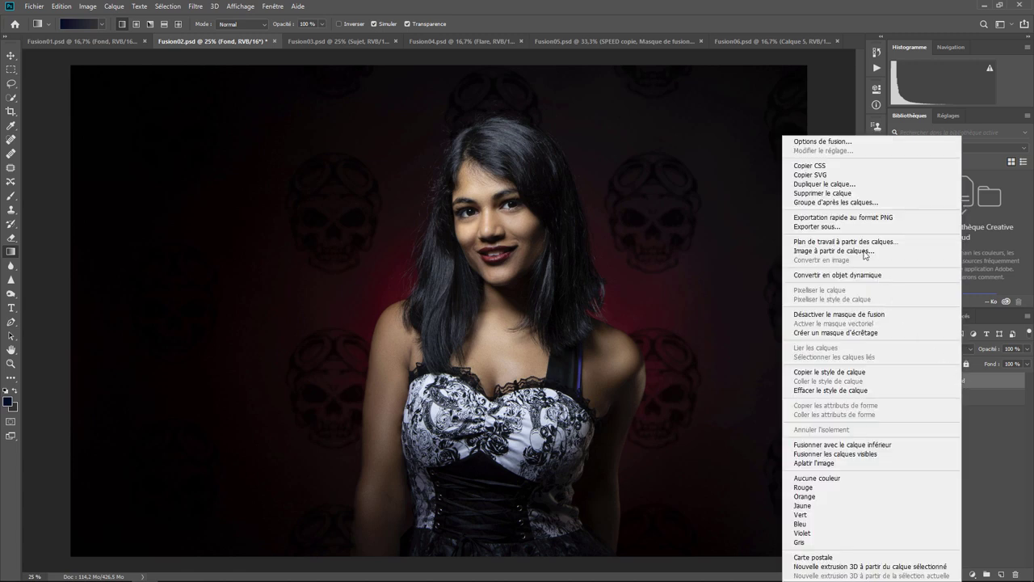
{"action": "left_click", "coordinate": [833, 186]}
{"action": "left_click", "coordinate": [816, 218]}
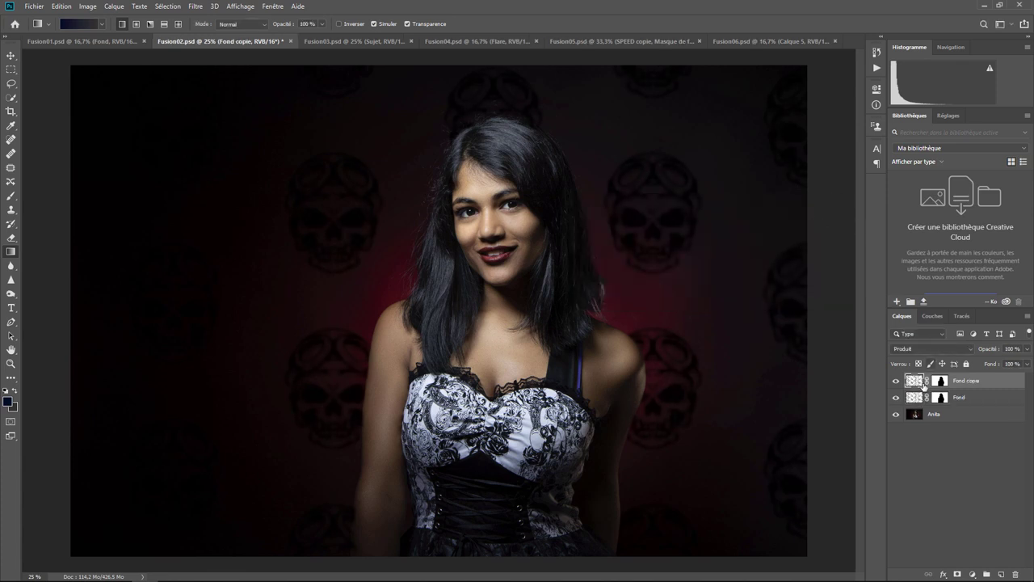
{"action": "left_click", "coordinate": [895, 397]}
{"action": "left_click", "coordinate": [895, 413]}
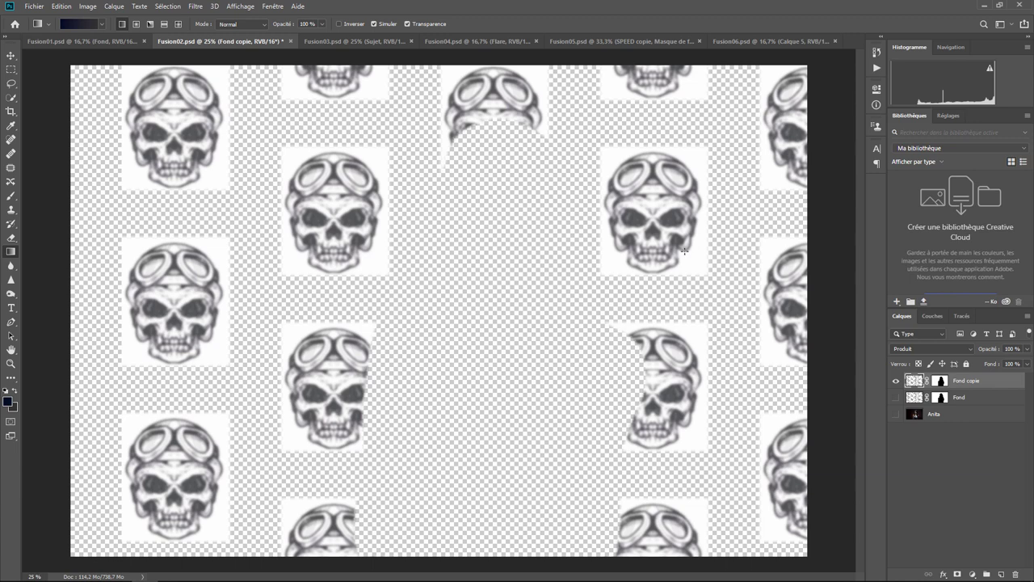
Invert Fond copie with Image > Réglages > Négatif and show the Anita layer again.
{"action": "left_click", "coordinate": [89, 11]}
{"action": "mouse_move", "coordinate": [99, 34]}
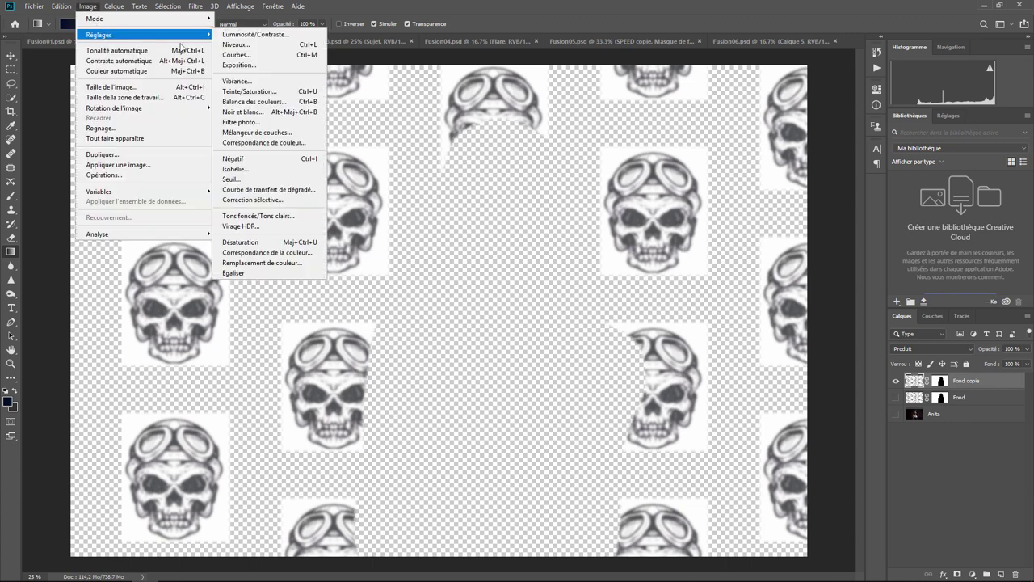
{"action": "left_click", "coordinate": [295, 156]}
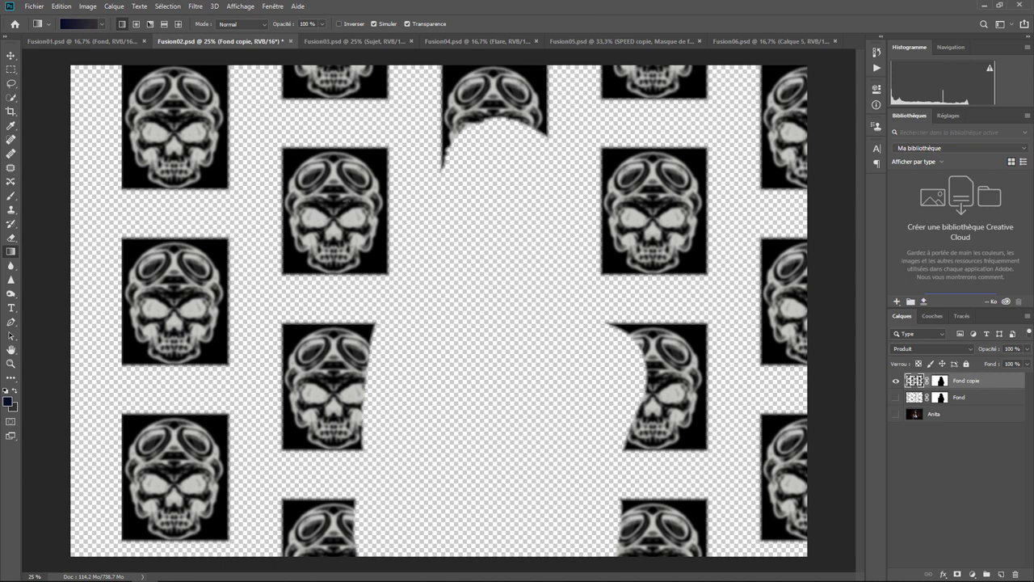
{"action": "left_click", "coordinate": [895, 414]}
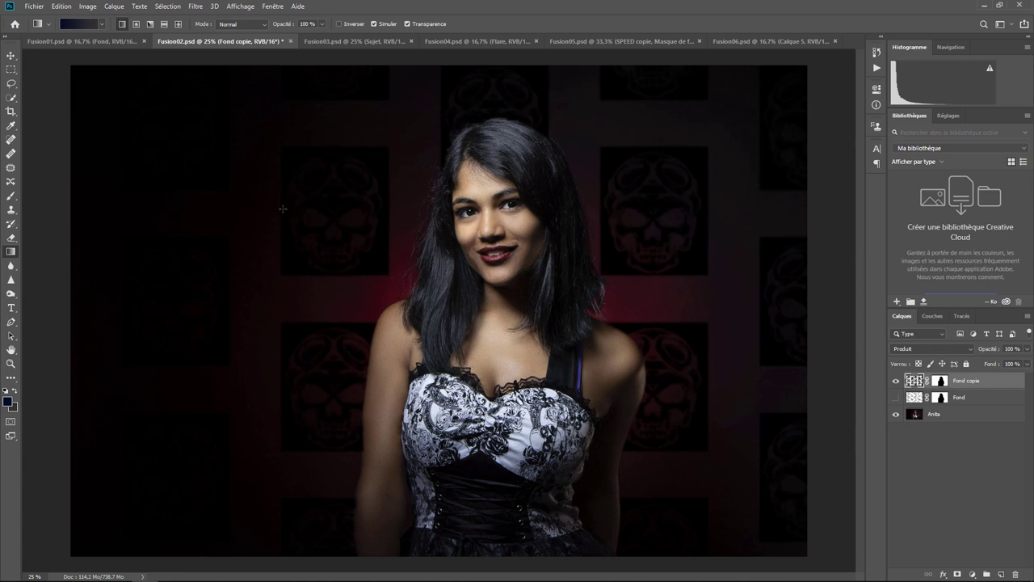
Blend Fond copie in Superposition mode and fade its opacity to about 4%.
{"action": "left_click", "coordinate": [910, 350]}
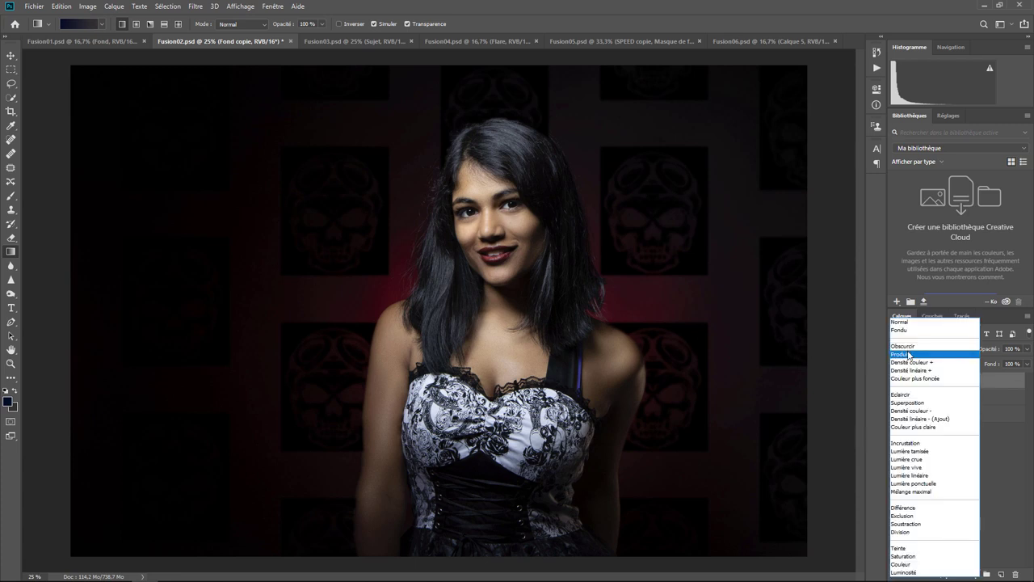
{"action": "left_click", "coordinate": [907, 403]}
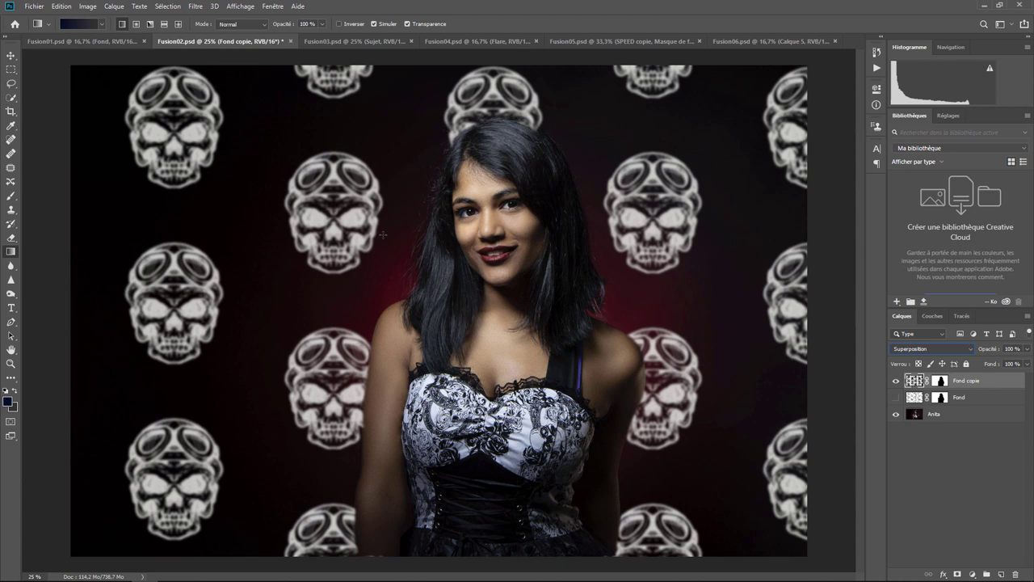
{"action": "left_click", "coordinate": [1028, 352]}
{"action": "left_click_drag", "start_coordinate": [1027, 361], "coordinate": [980, 362]}
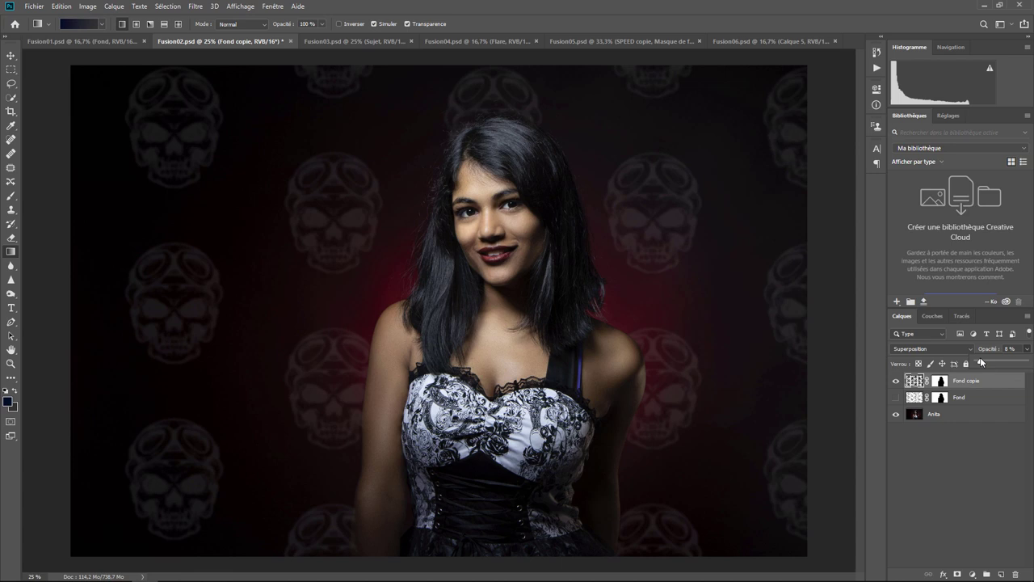
{"action": "left_click_drag", "start_coordinate": [979, 361], "coordinate": [979, 362]}
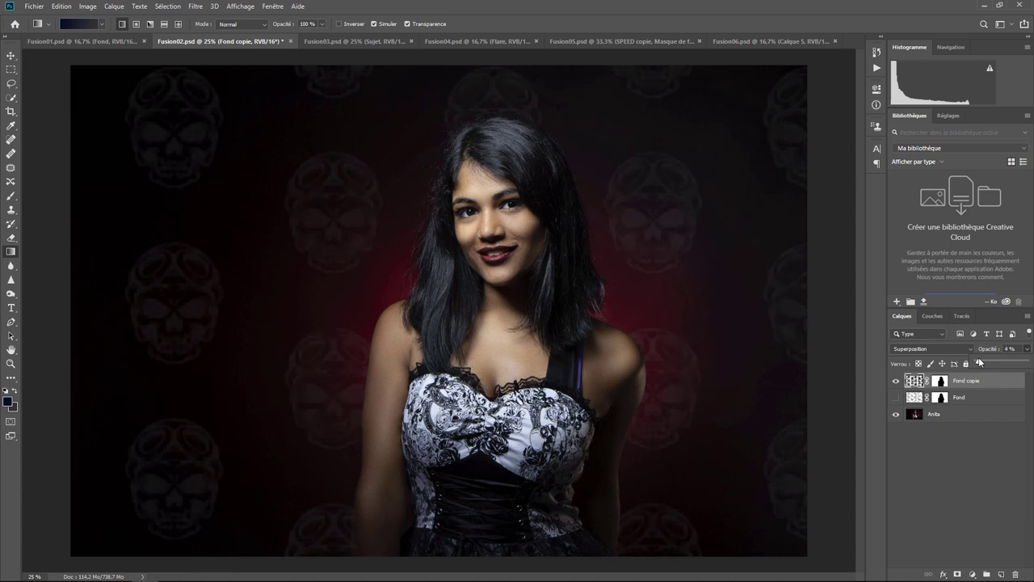
{"action": "left_click", "coordinate": [338, 43]}
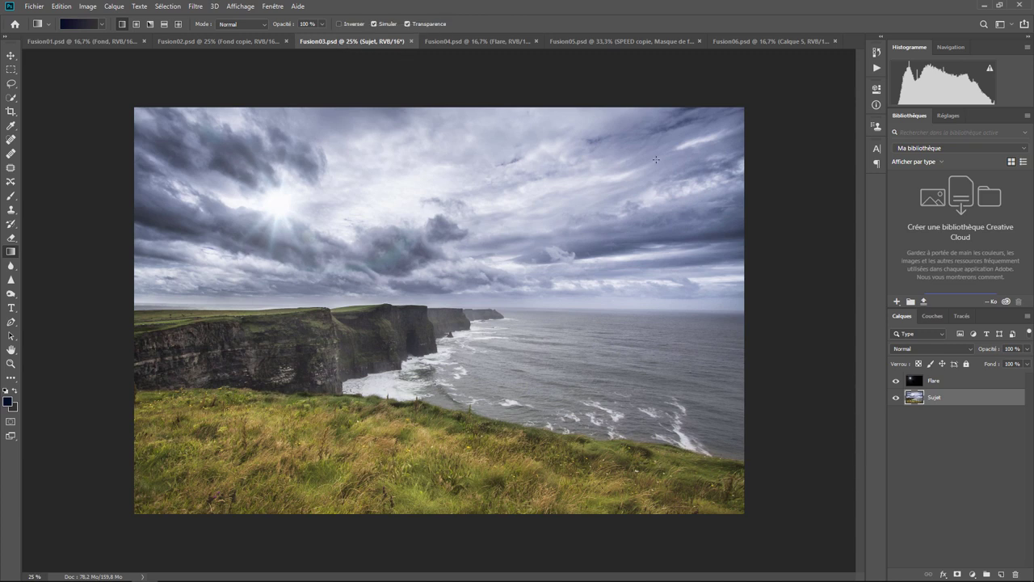
{"action": "left_click", "coordinate": [895, 381]}
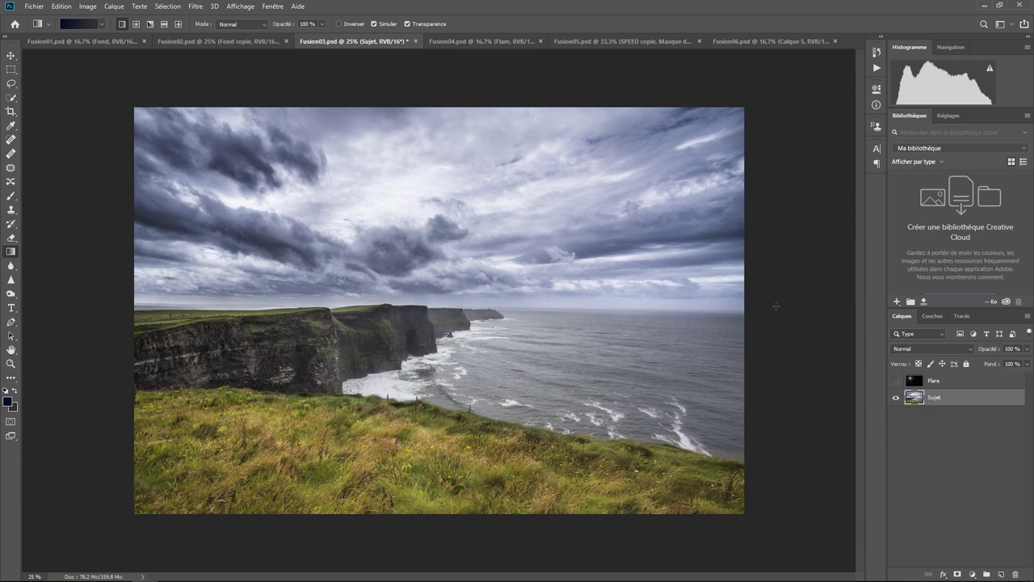
{"action": "left_click", "coordinate": [896, 380]}
{"action": "left_click", "coordinate": [896, 398]}
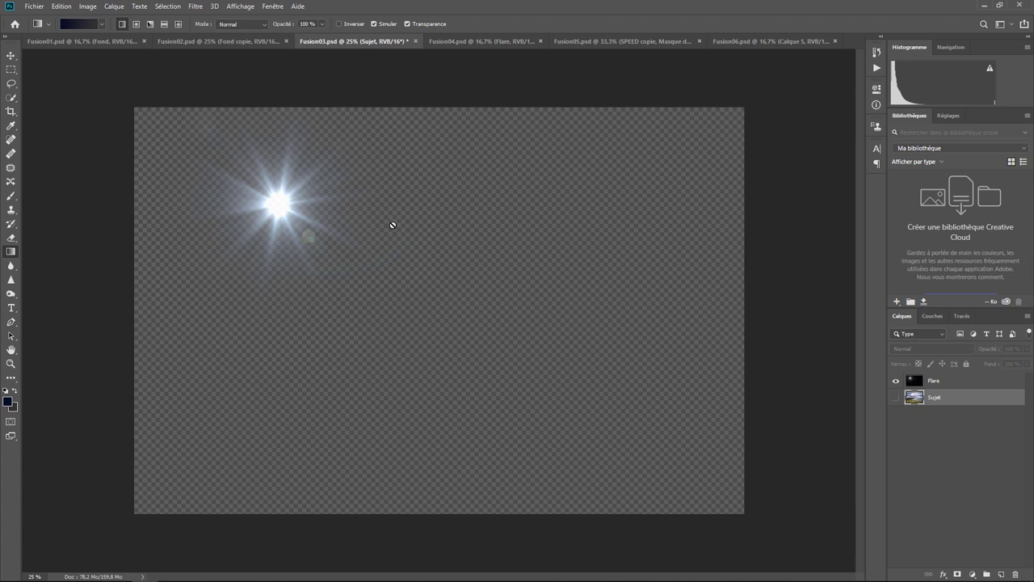
{"action": "left_click", "coordinate": [895, 397]}
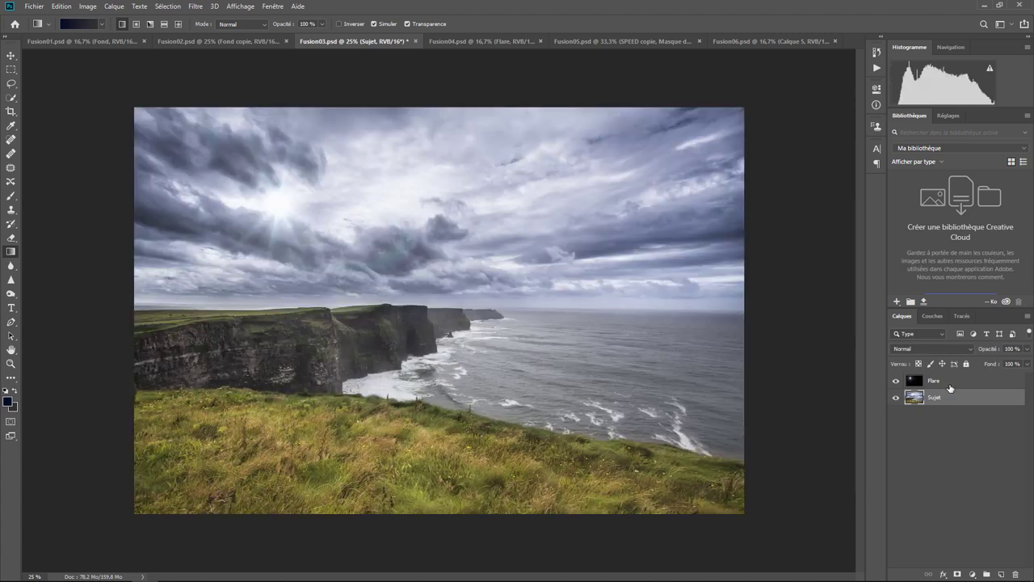
{"action": "left_click", "coordinate": [949, 384]}
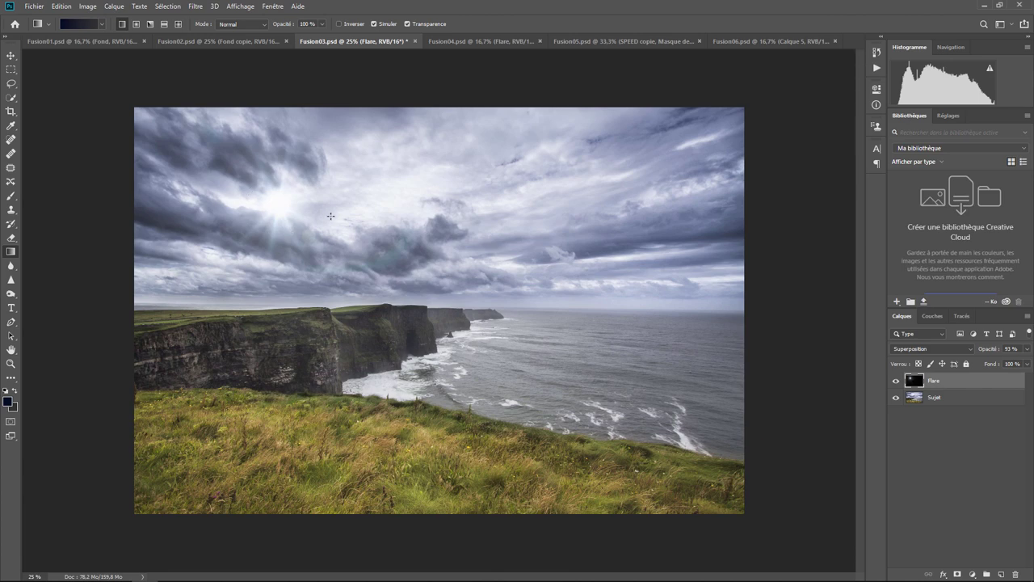
{"action": "left_click", "coordinate": [944, 350]}
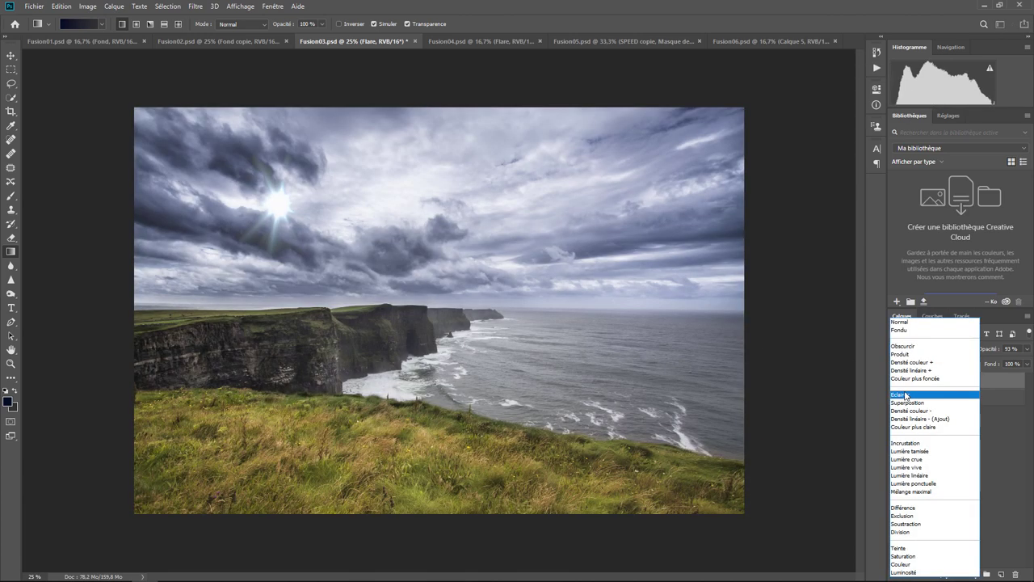
{"action": "left_click", "coordinate": [906, 394]}
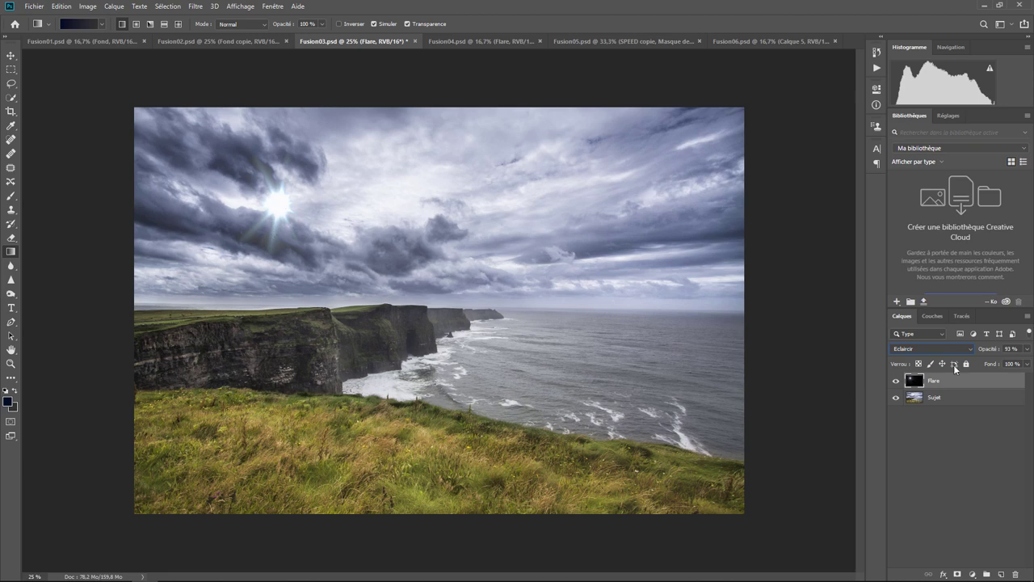
{"action": "left_click", "coordinate": [942, 346]}
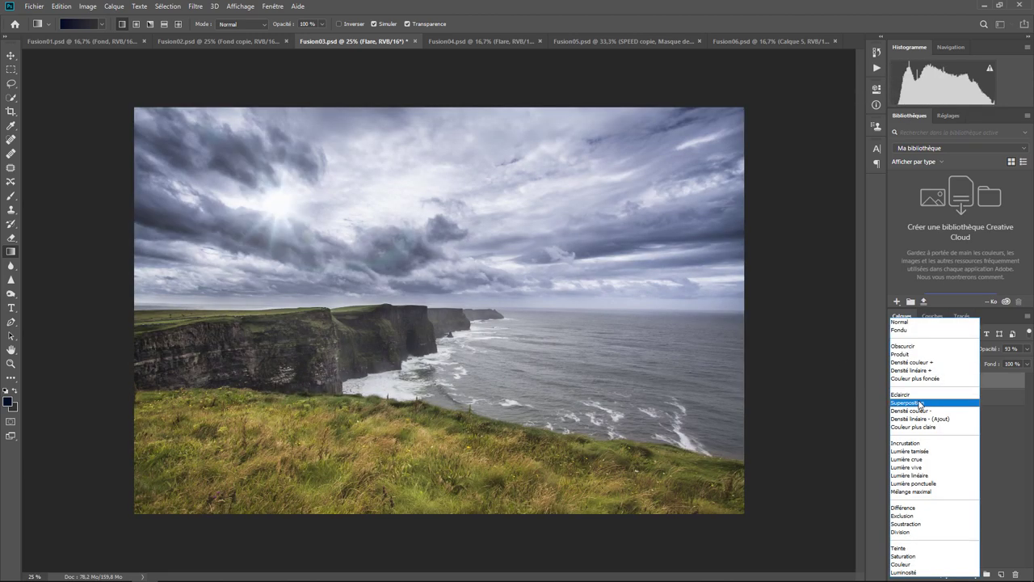
{"action": "left_click", "coordinate": [918, 399]}
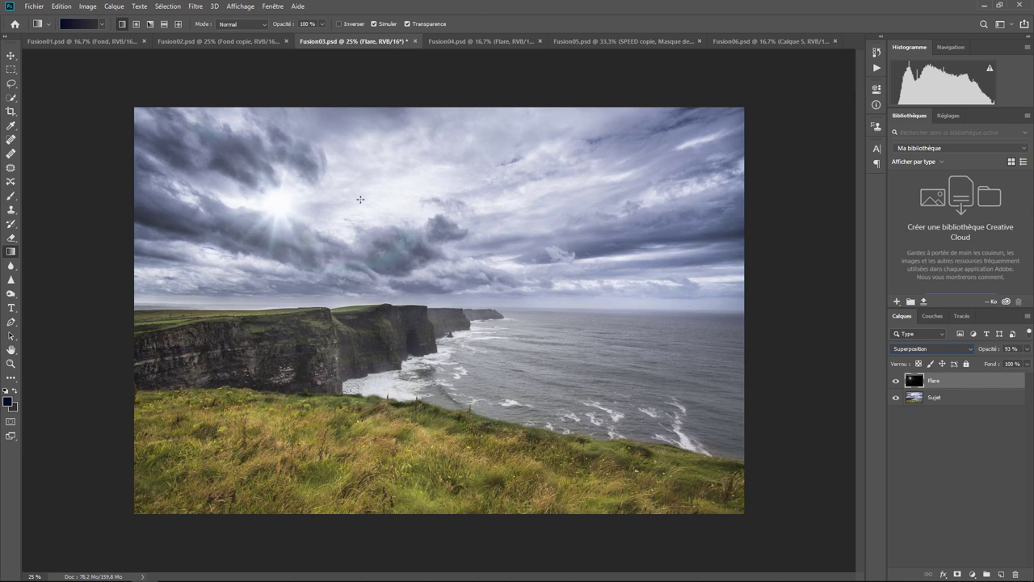
In Fusion04.psd, toggle the Flare layer off and on, leaving the window flare visible.
{"action": "left_click", "coordinate": [457, 41]}
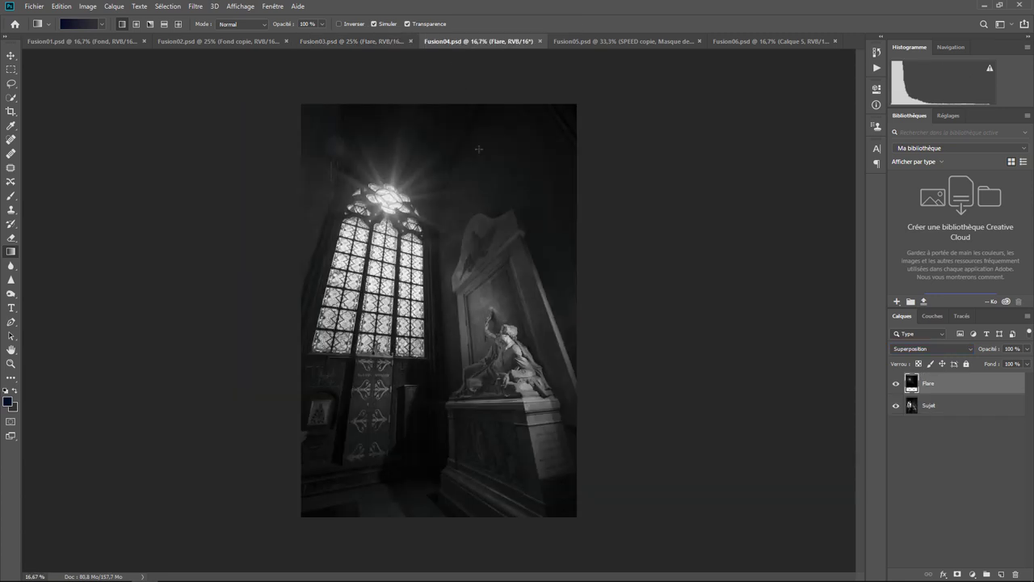
{"action": "left_click", "coordinate": [896, 384]}
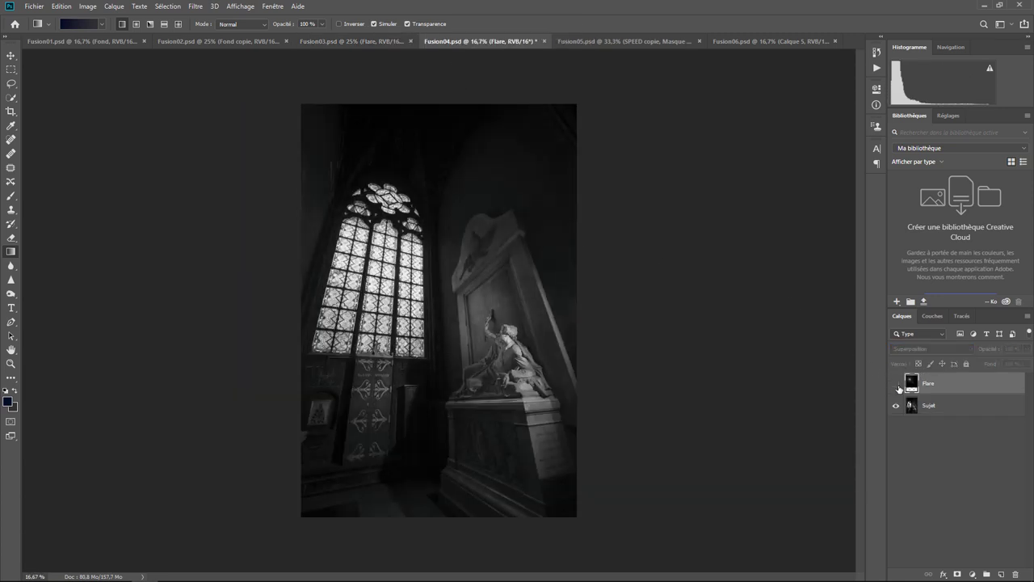
{"action": "left_click", "coordinate": [897, 388]}
{"action": "left_click", "coordinate": [897, 388]}
{"action": "left_click", "coordinate": [898, 387]}
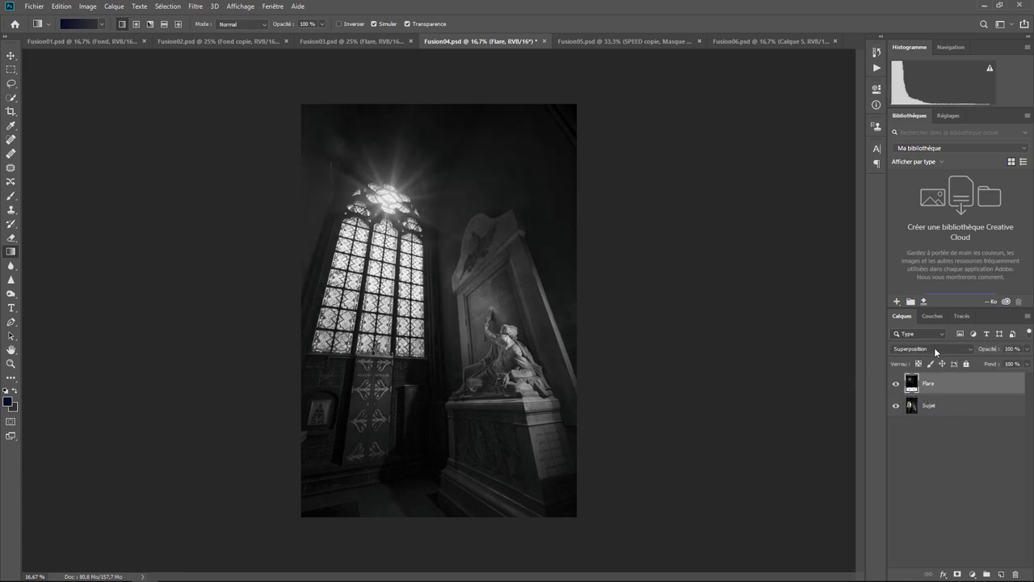
In Fusion05.psd, toggle Calque 1 and the solid SPEED layer to compare them.
{"action": "left_click", "coordinate": [615, 41]}
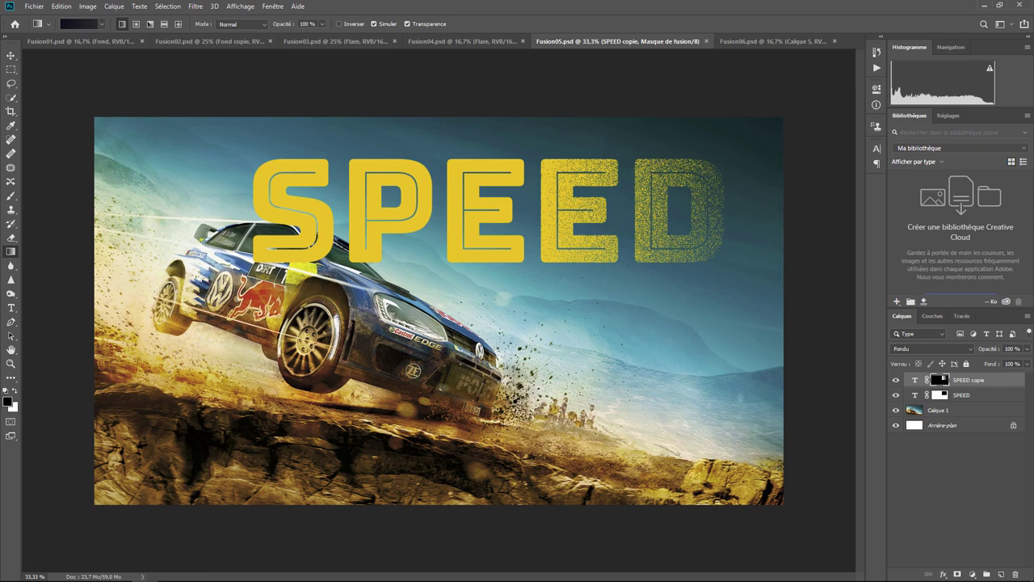
{"action": "left_click", "coordinate": [895, 410]}
{"action": "left_click", "coordinate": [895, 411]}
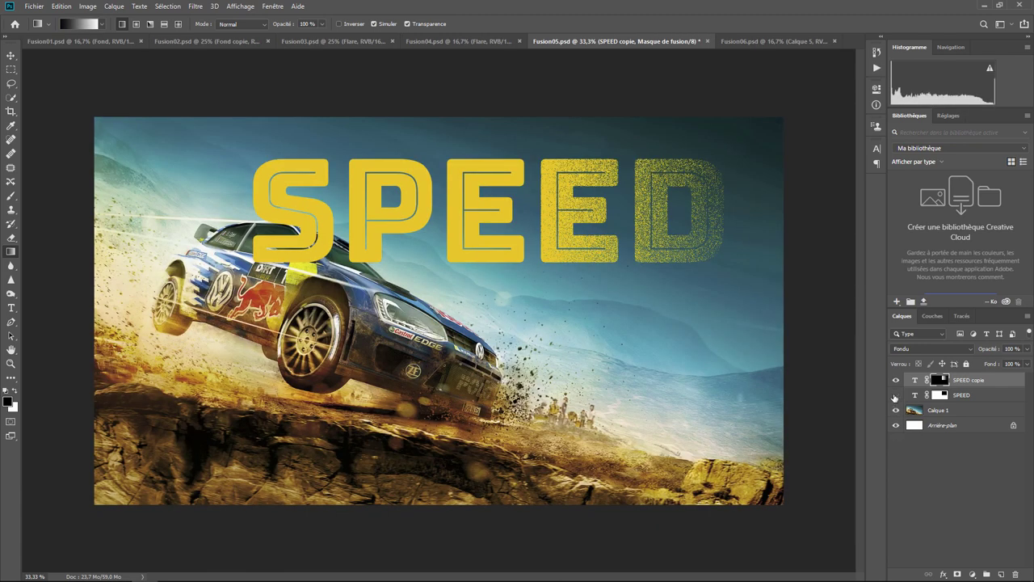
{"action": "left_click", "coordinate": [895, 395]}
{"action": "left_click", "coordinate": [895, 395]}
{"action": "left_click", "coordinate": [895, 395]}
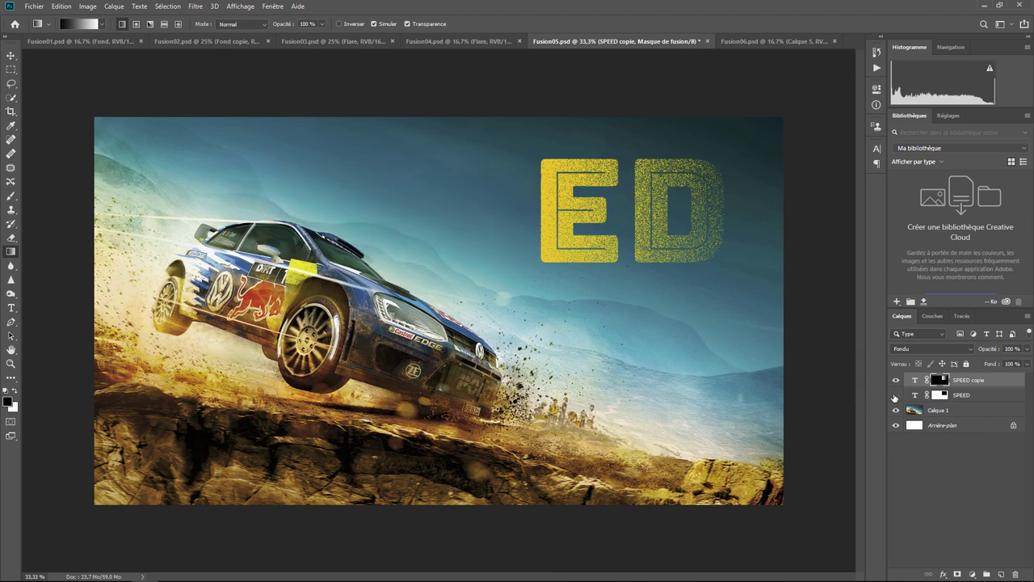
{"action": "left_click", "coordinate": [895, 395]}
Toggle the textured SPEED copie layer repeatedly to compare it with the solid letters.
{"action": "left_click", "coordinate": [895, 380]}
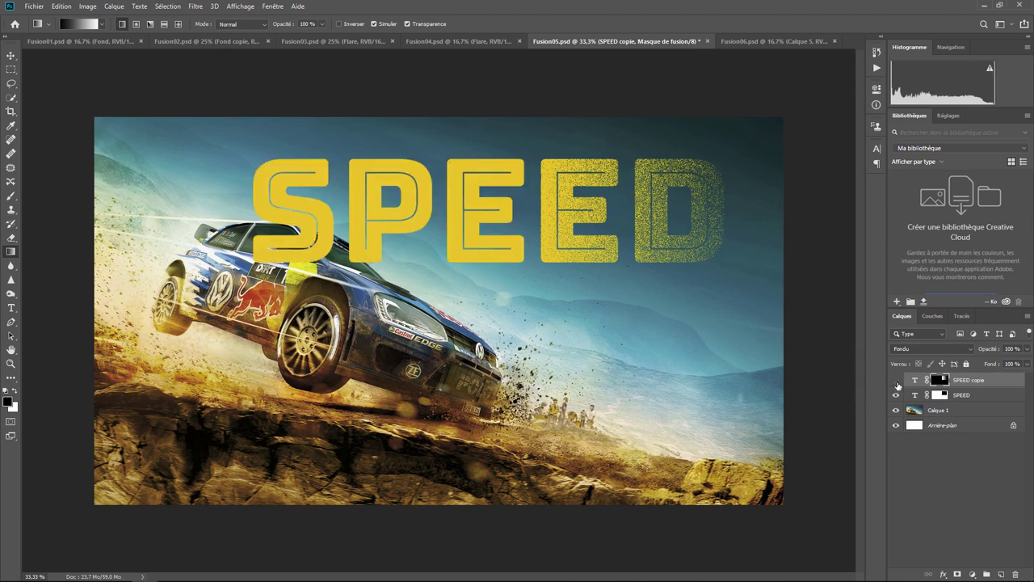
{"action": "left_click", "coordinate": [896, 380]}
{"action": "left_click", "coordinate": [895, 379]}
{"action": "left_click", "coordinate": [896, 380]}
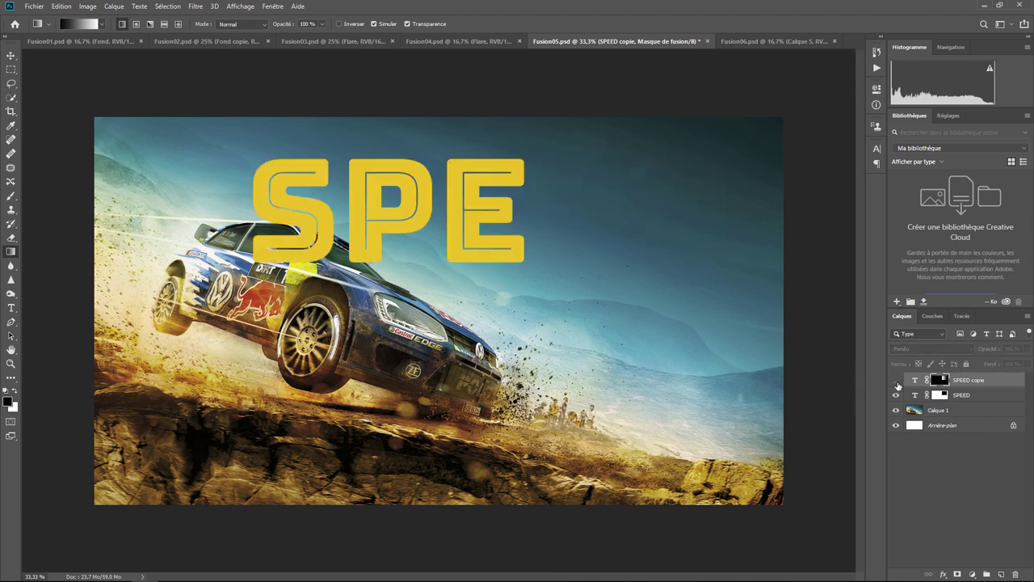
{"action": "left_click", "coordinate": [895, 379]}
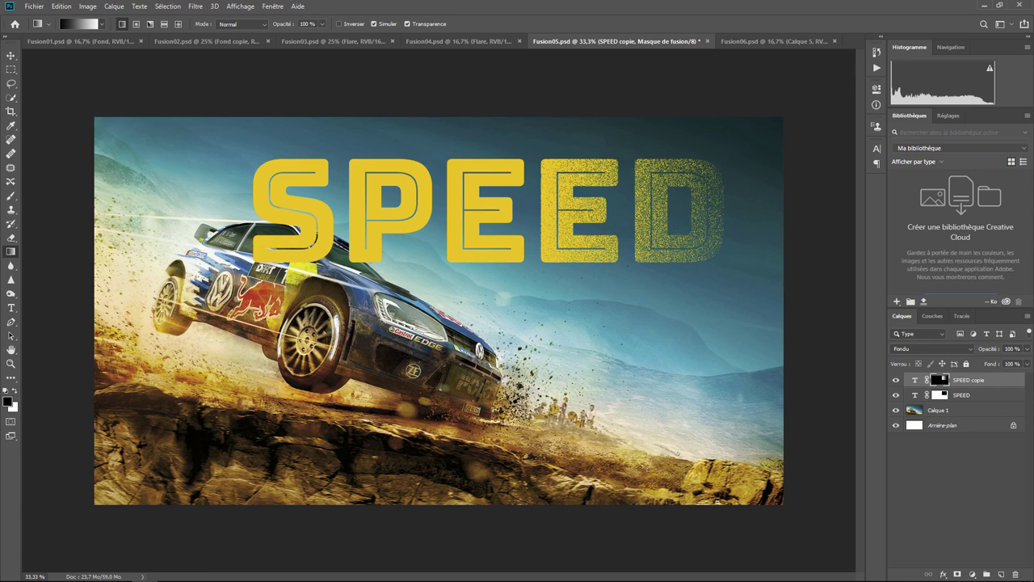
Bring up the Fusion06.psd dancer-on-concrete-wall composite.
{"action": "left_click", "coordinate": [742, 39]}
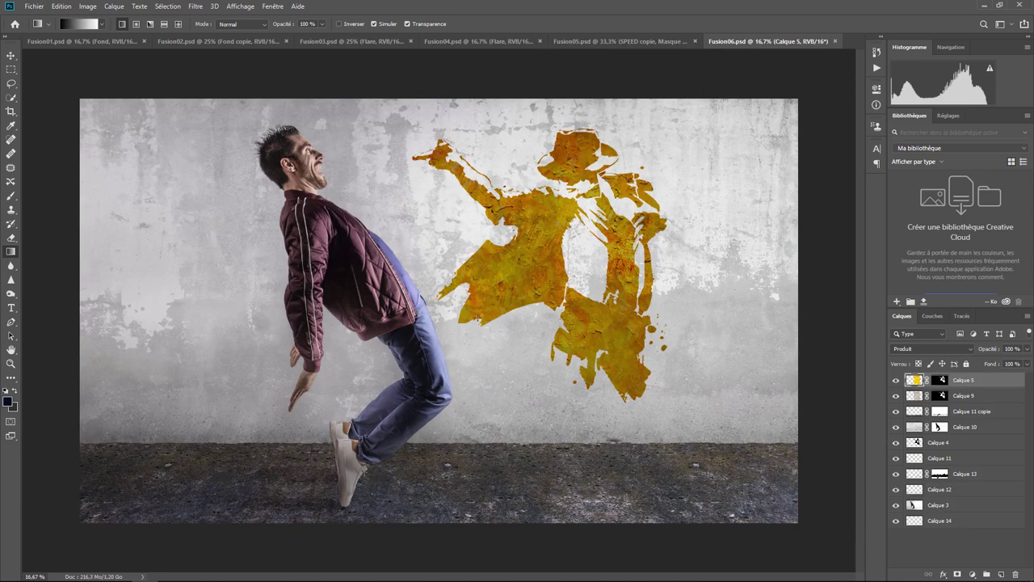
{"action": "left_click", "coordinate": [961, 396]}
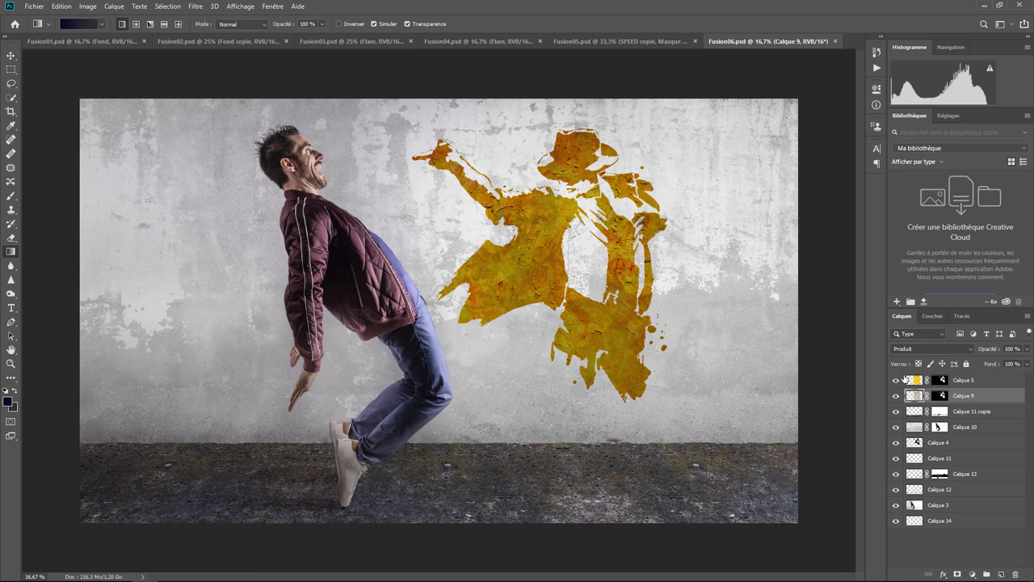
{"action": "left_click", "coordinate": [950, 349]}
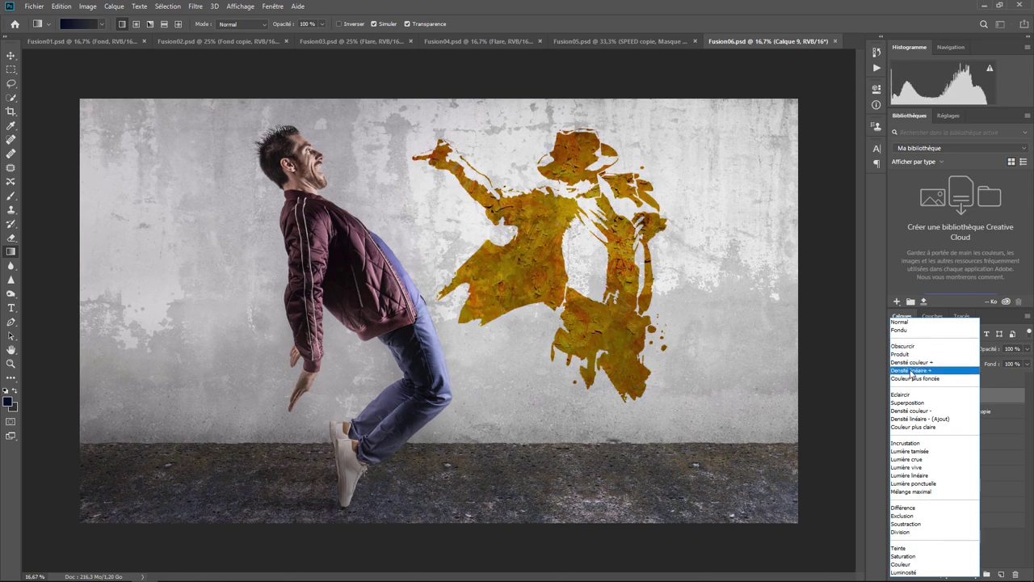
{"action": "left_click", "coordinate": [902, 346]}
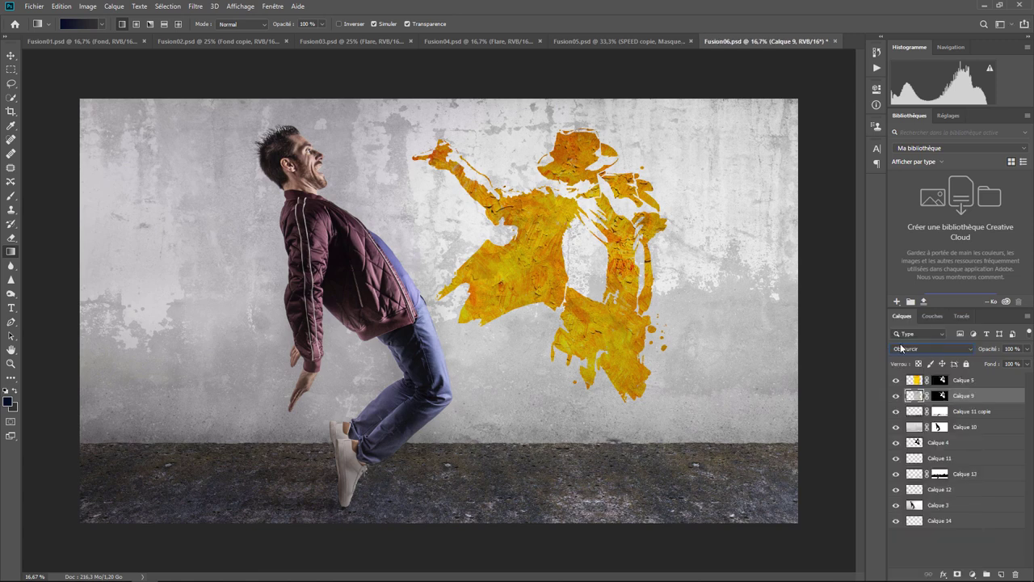
{"action": "left_click", "coordinate": [915, 353]}
{"action": "left_click", "coordinate": [915, 357]}
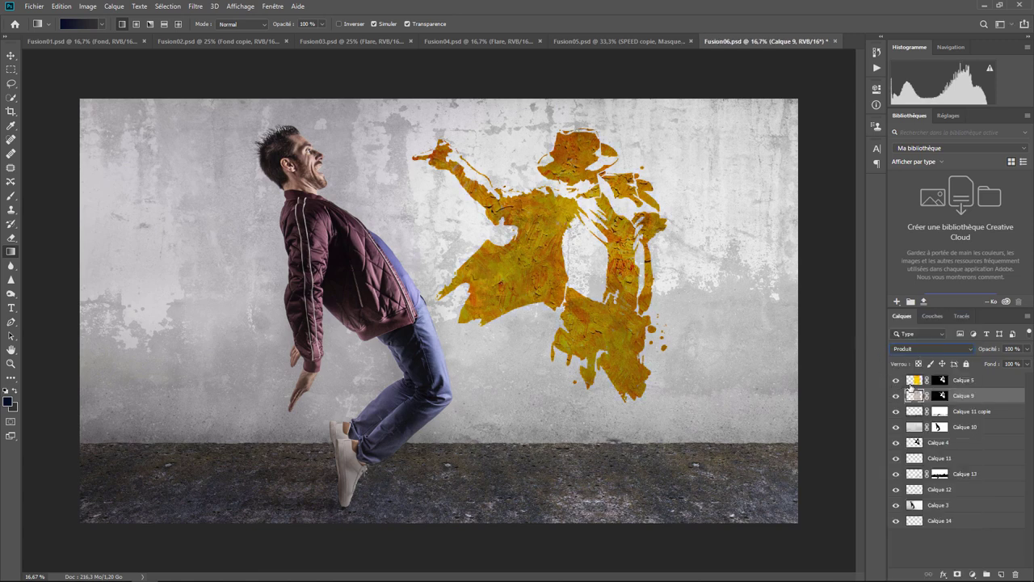
Disable Calque 5's layer mask on the yellow paint texture.
{"action": "right_click", "coordinate": [937, 384]}
{"action": "key", "text": "Escape"}
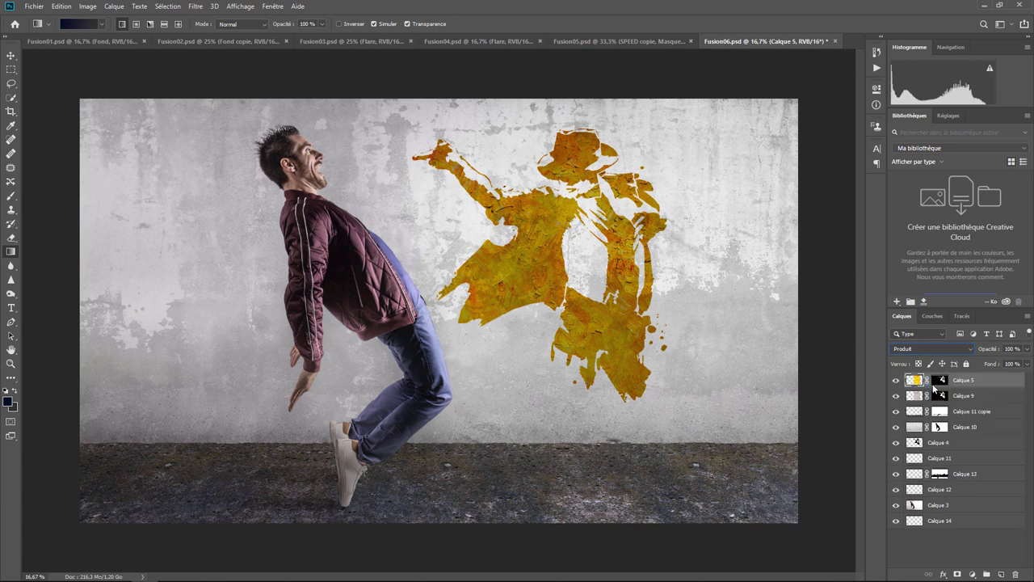
{"action": "left_click", "coordinate": [933, 385], "text": "shift"}
{"action": "right_click", "coordinate": [957, 383]}
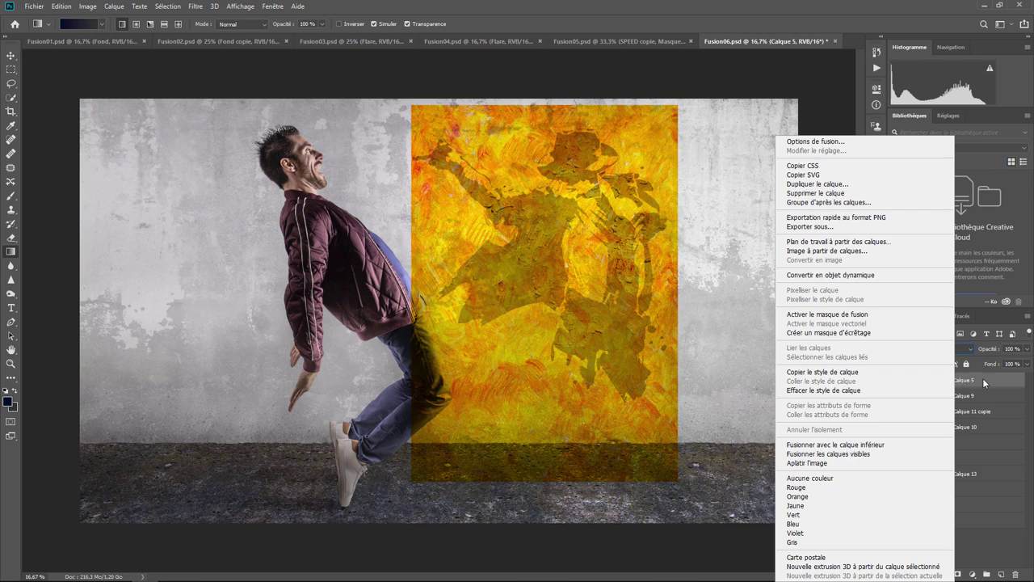
{"action": "left_click", "coordinate": [987, 383]}
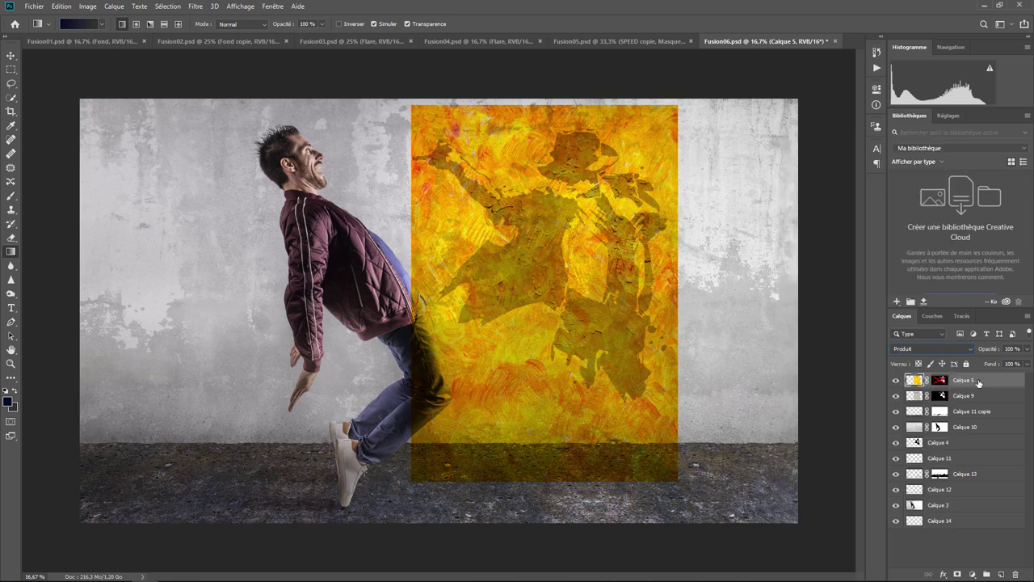
Solo Calque 5 from the eye context menu, then hide the remaining layers.
{"action": "right_click", "coordinate": [897, 381]}
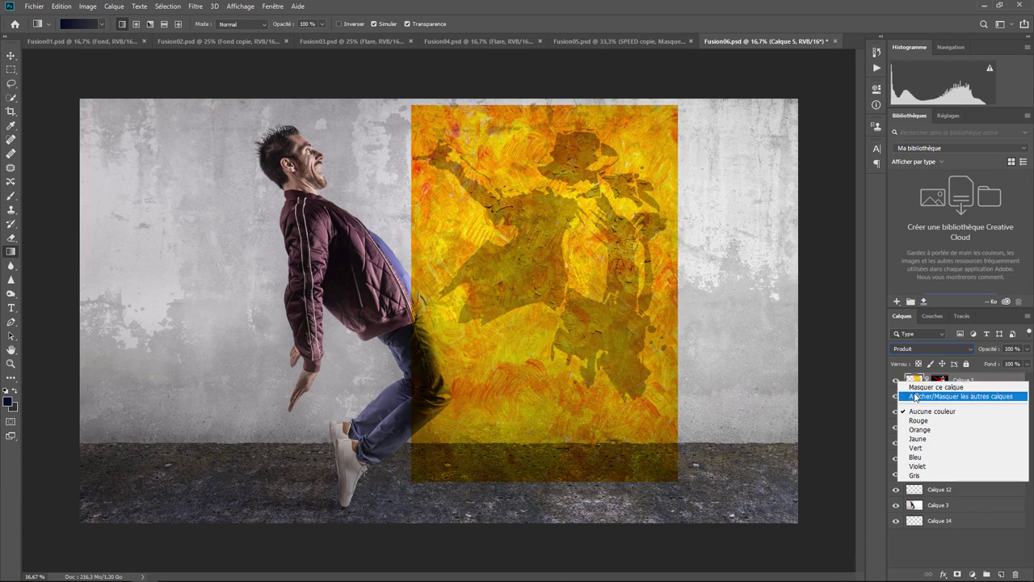
{"action": "left_click", "coordinate": [916, 396]}
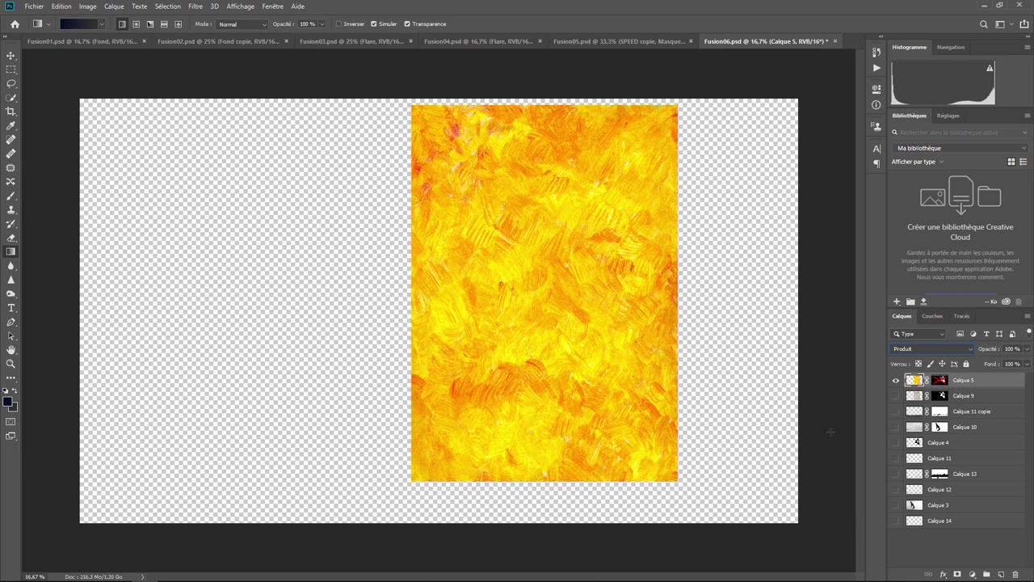
{"action": "right_click", "coordinate": [896, 400]}
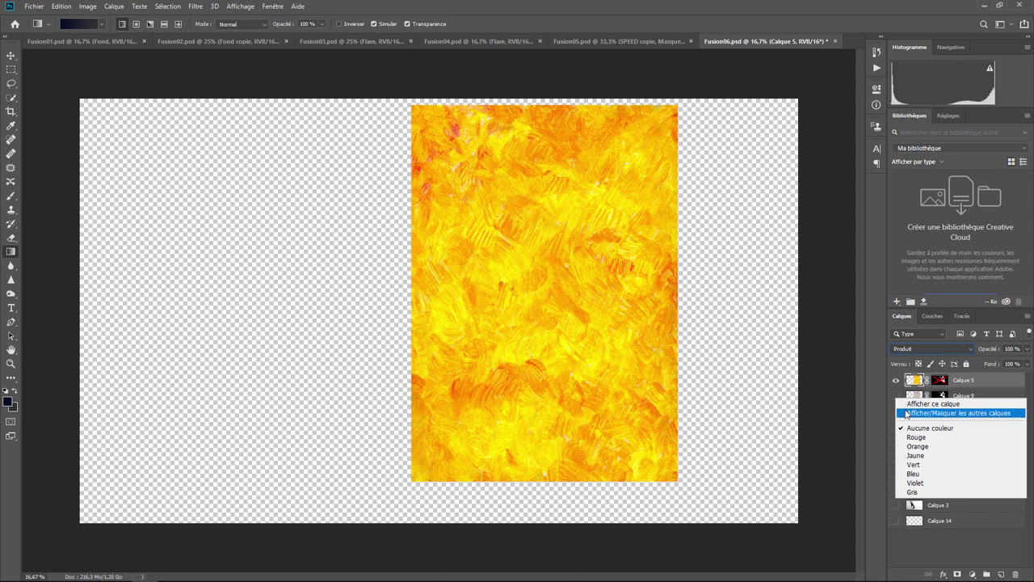
Hide all layers, then show the Calque 9 silhouette and the Calque 5 yellow texture.
{"action": "left_click", "coordinate": [906, 413]}
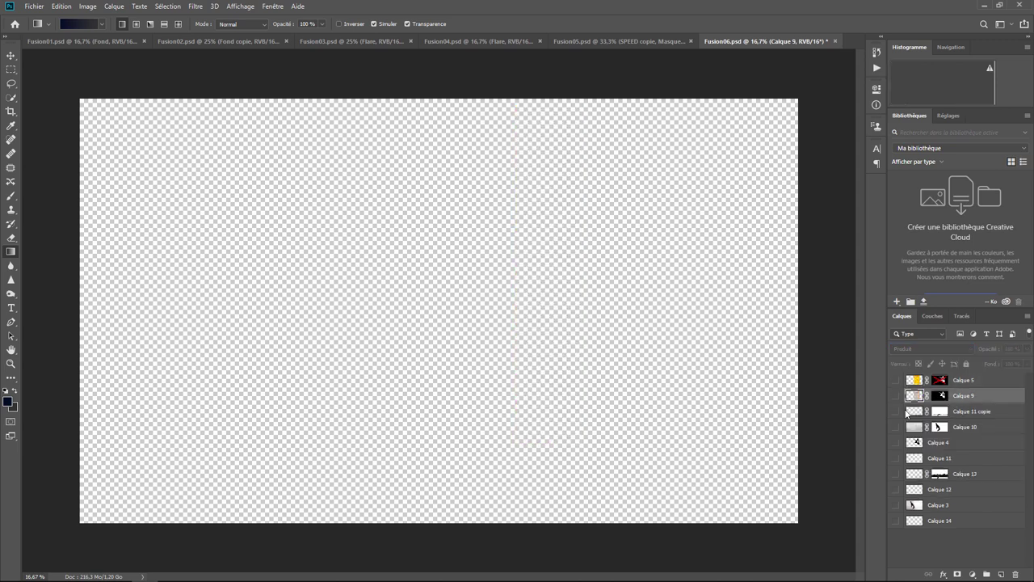
{"action": "left_click", "coordinate": [896, 397]}
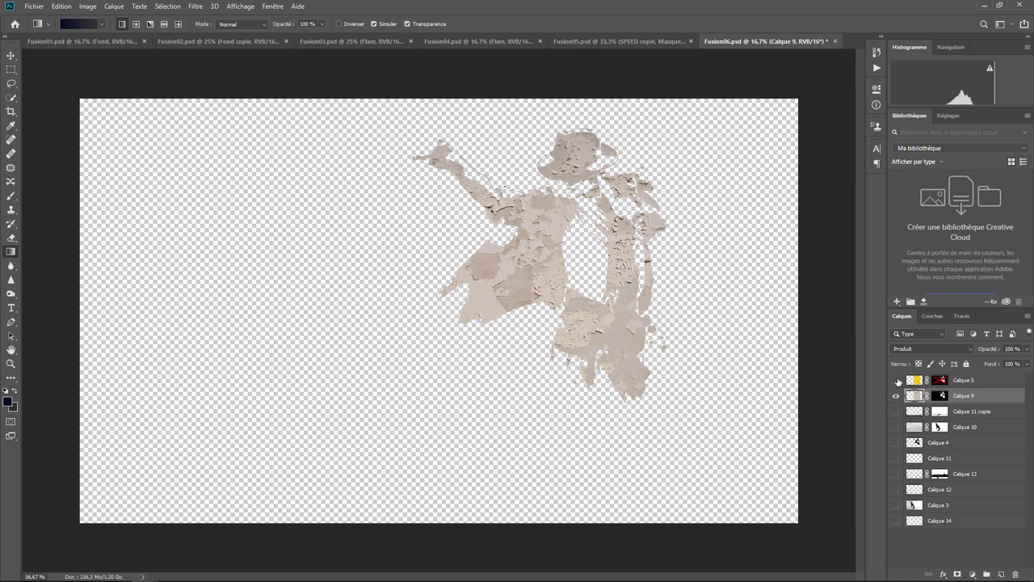
{"action": "left_click", "coordinate": [895, 380]}
Re-enable Calque 5's layer mask and show Calque 11 copie's rocky ground strip.
{"action": "right_click", "coordinate": [937, 380]}
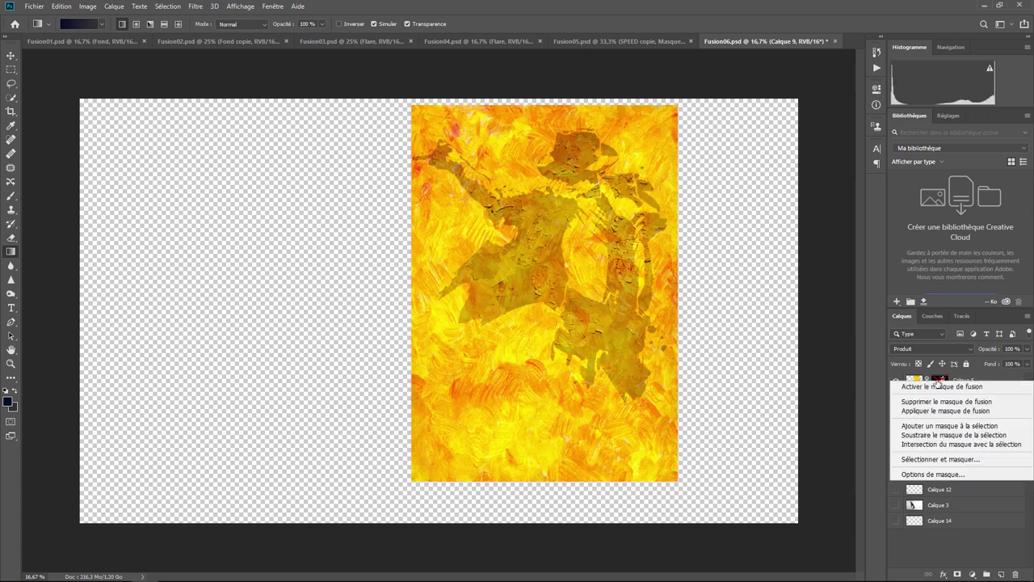
{"action": "left_click", "coordinate": [934, 387]}
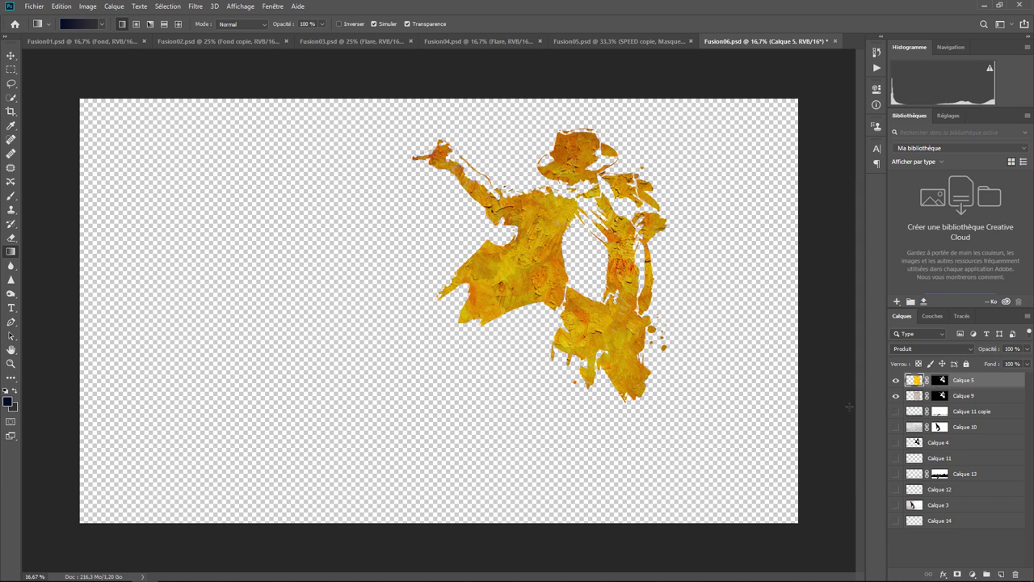
{"action": "left_click", "coordinate": [896, 411]}
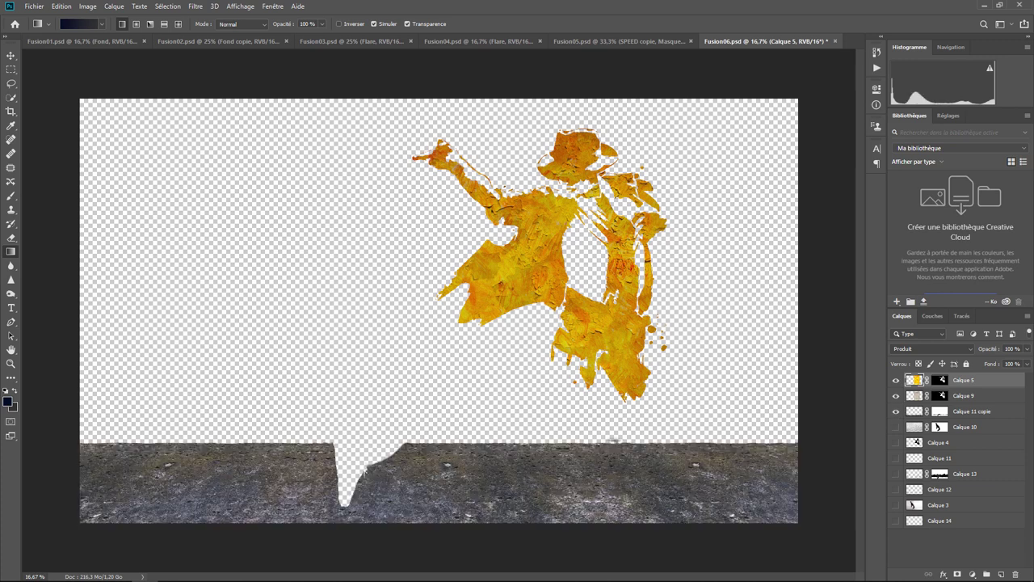
Try Obscurcir then Produit on Calque 11 copie, then show and select Calque 10's concrete wall.
{"action": "left_click", "coordinate": [971, 414]}
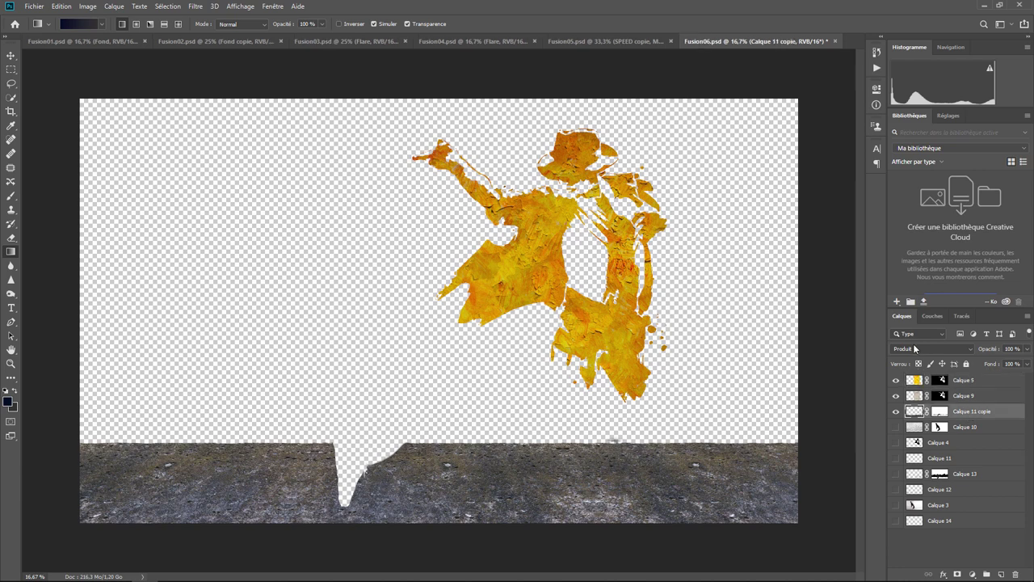
{"action": "left_click", "coordinate": [919, 349]}
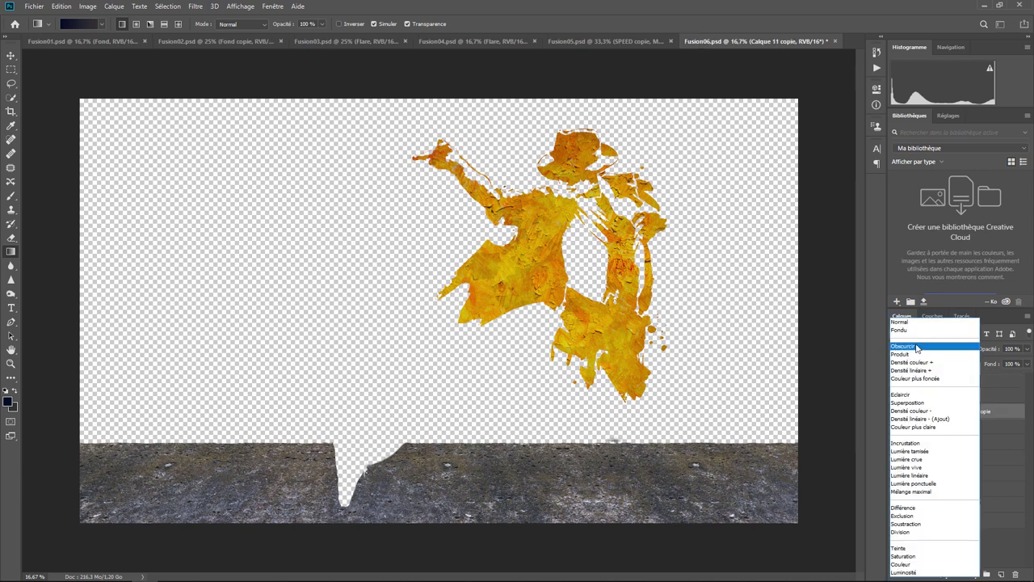
{"action": "left_click", "coordinate": [919, 346]}
{"action": "left_click", "coordinate": [922, 350]}
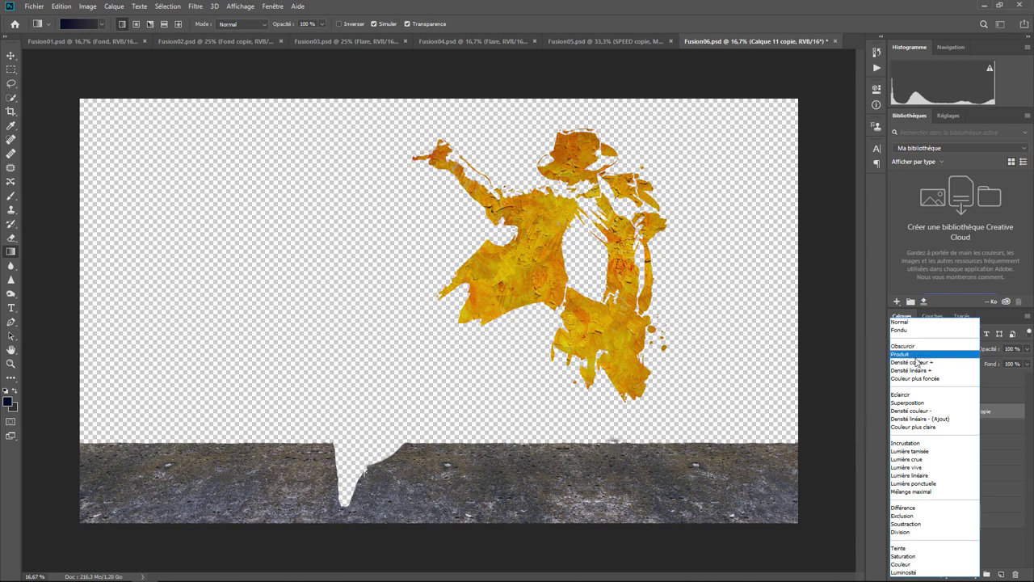
{"action": "left_click", "coordinate": [920, 361]}
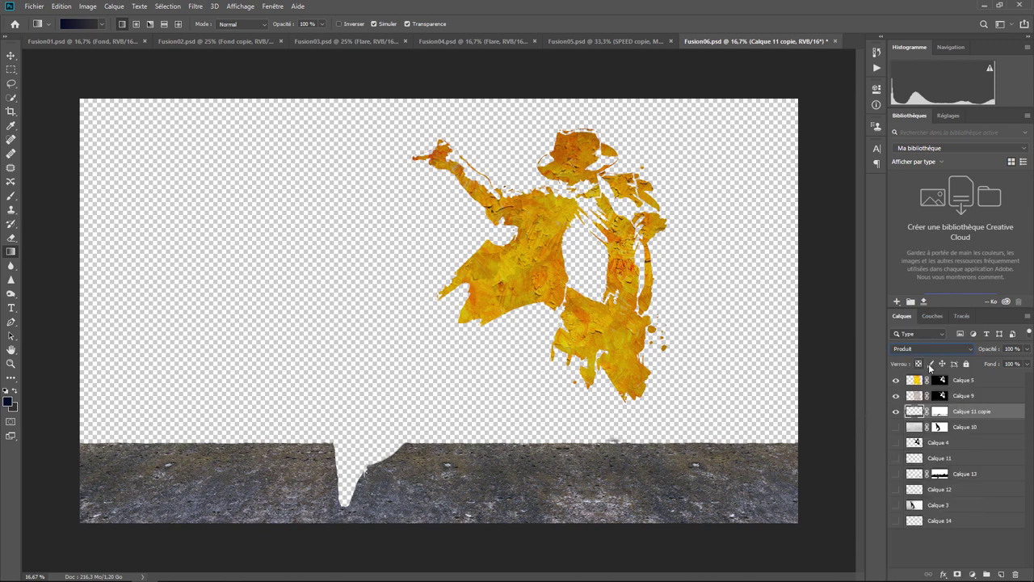
{"action": "left_click", "coordinate": [895, 428]}
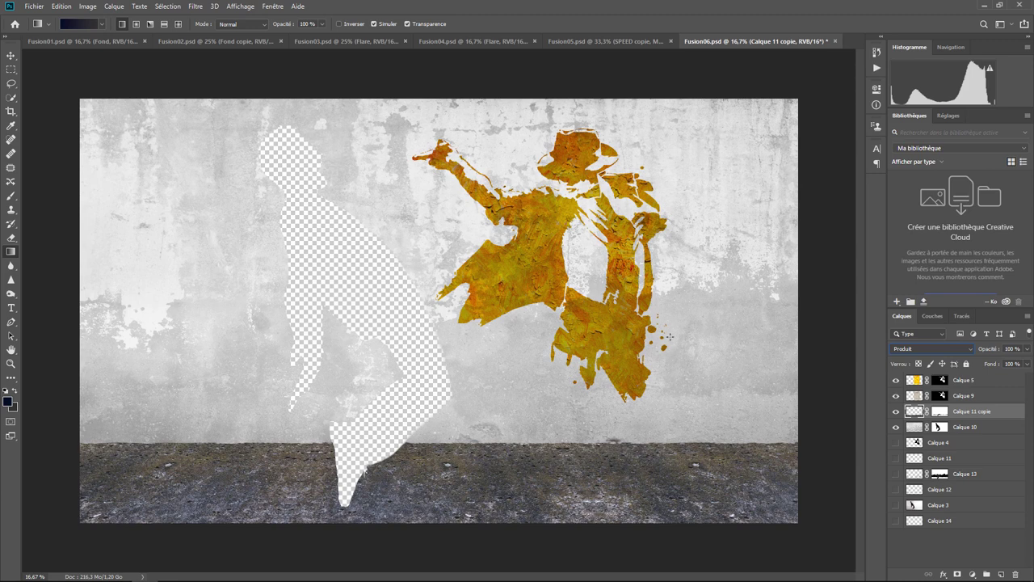
{"action": "left_click", "coordinate": [963, 426]}
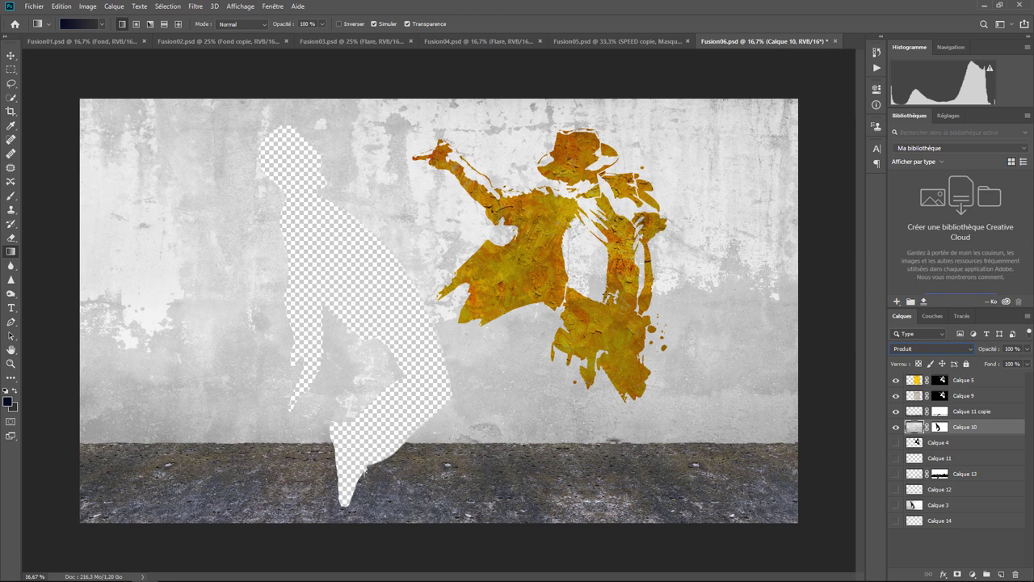
Show Calque 4, 11, 13, 12 and 3, revealing the darkened floor and leaping man.
{"action": "left_click", "coordinate": [896, 443]}
{"action": "left_click", "coordinate": [895, 458]}
{"action": "left_click", "coordinate": [895, 473]}
{"action": "left_click", "coordinate": [895, 490]}
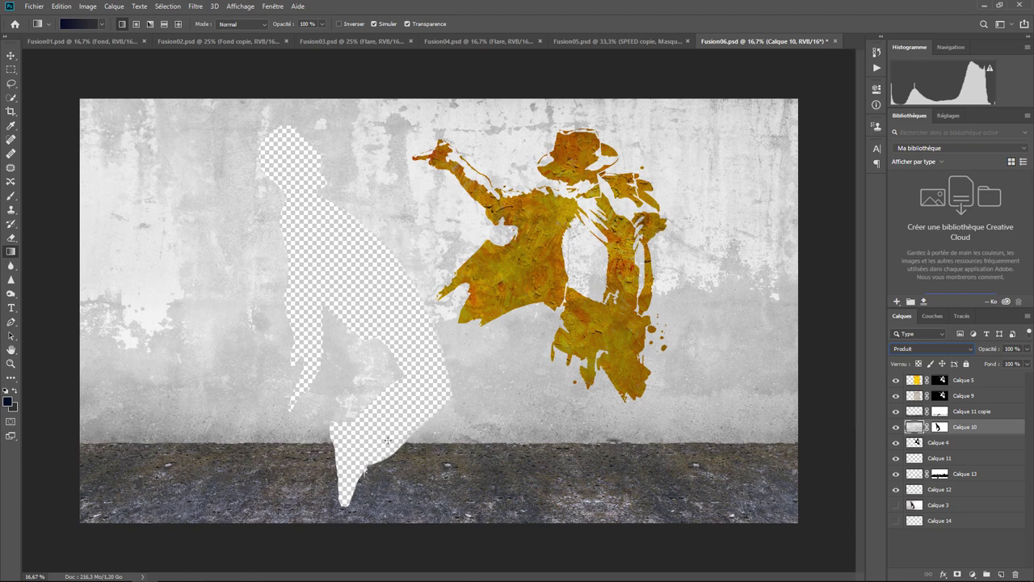
{"action": "left_click", "coordinate": [895, 505]}
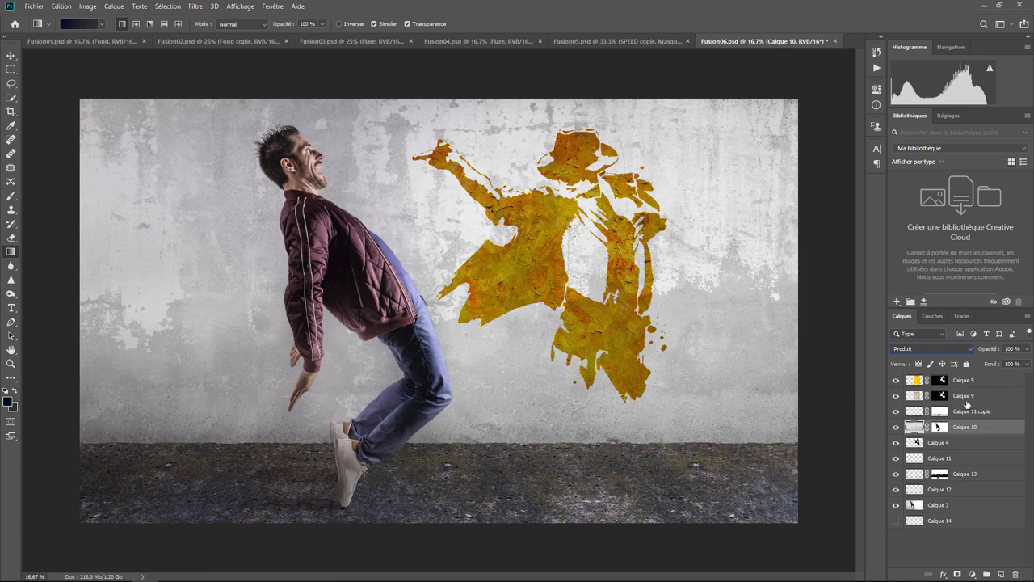
Select the layer mask thumbnail of Calque 5, the yellow texture layer.
{"action": "left_click", "coordinate": [942, 381]}
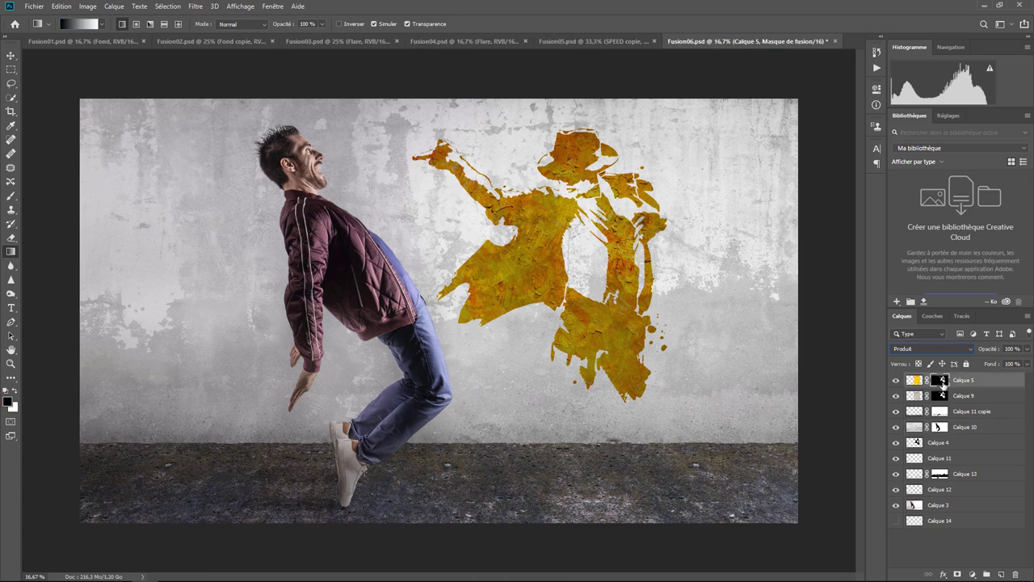